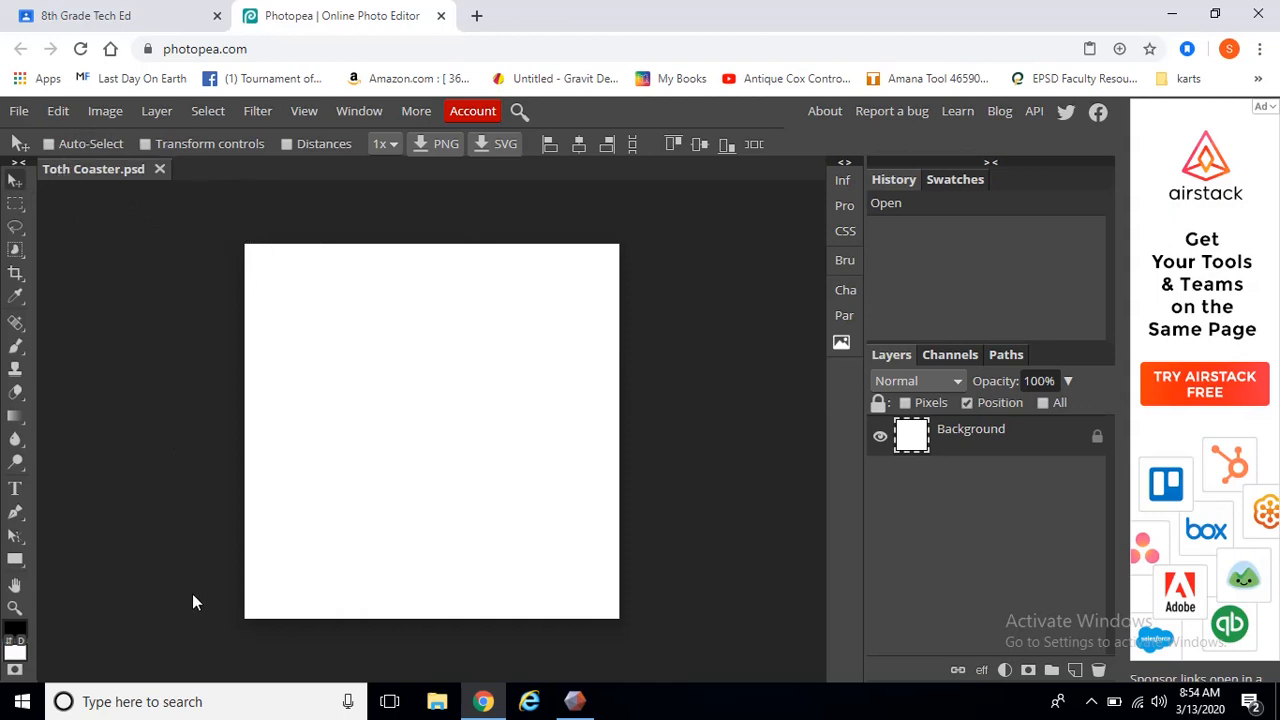
Show the rulers around the canvas of the Toth Coaster document
click(300, 114)
click(364, 325)
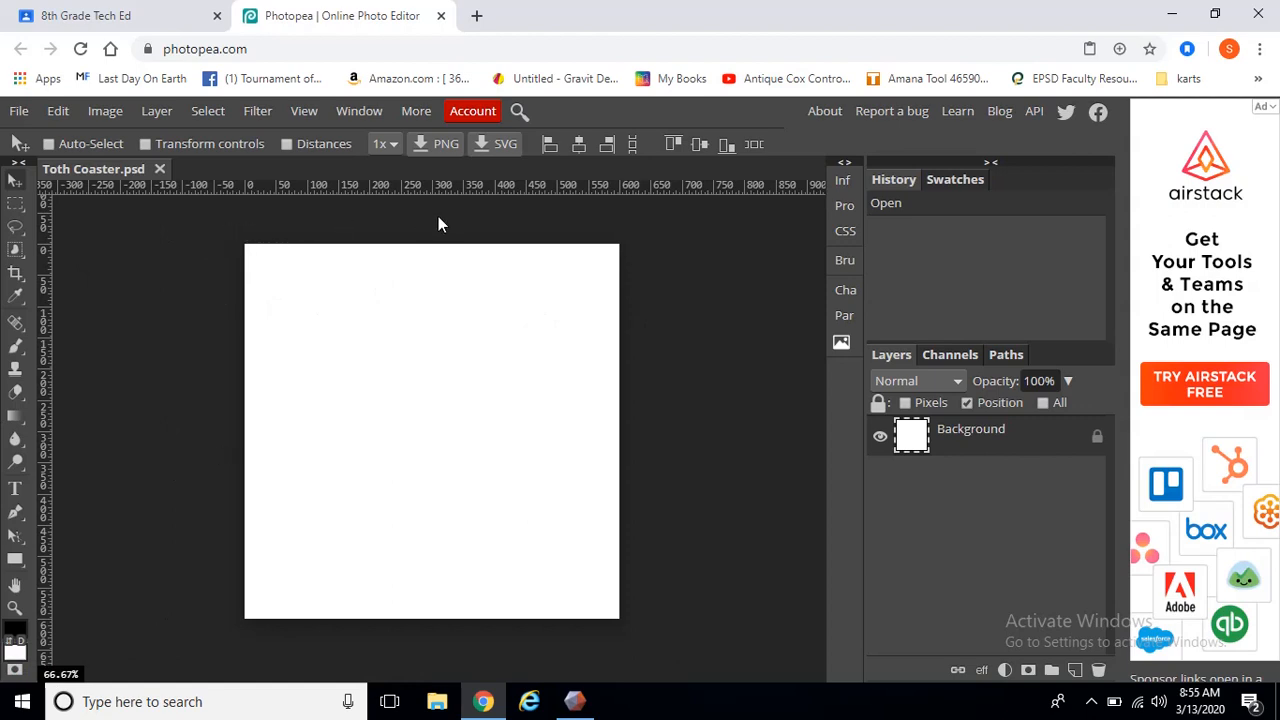
click(616, 206)
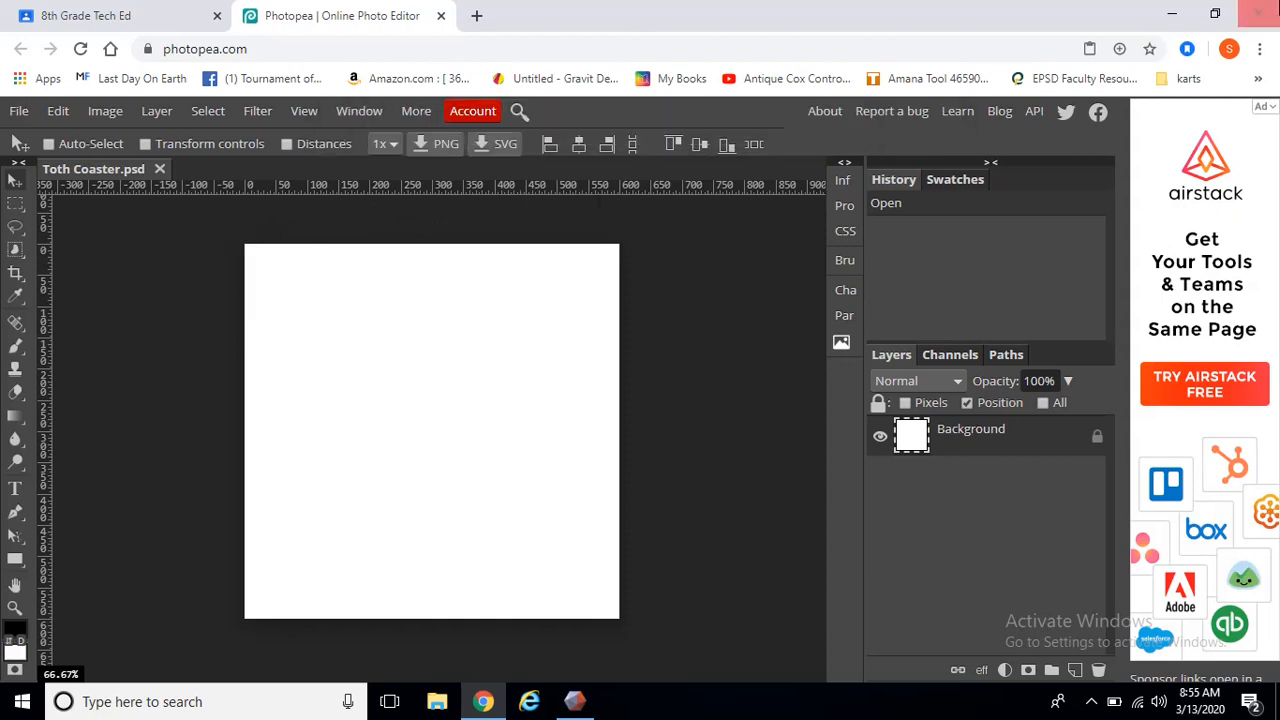
Open a new browser tab and search Google for formula 1 race car
click(476, 18)
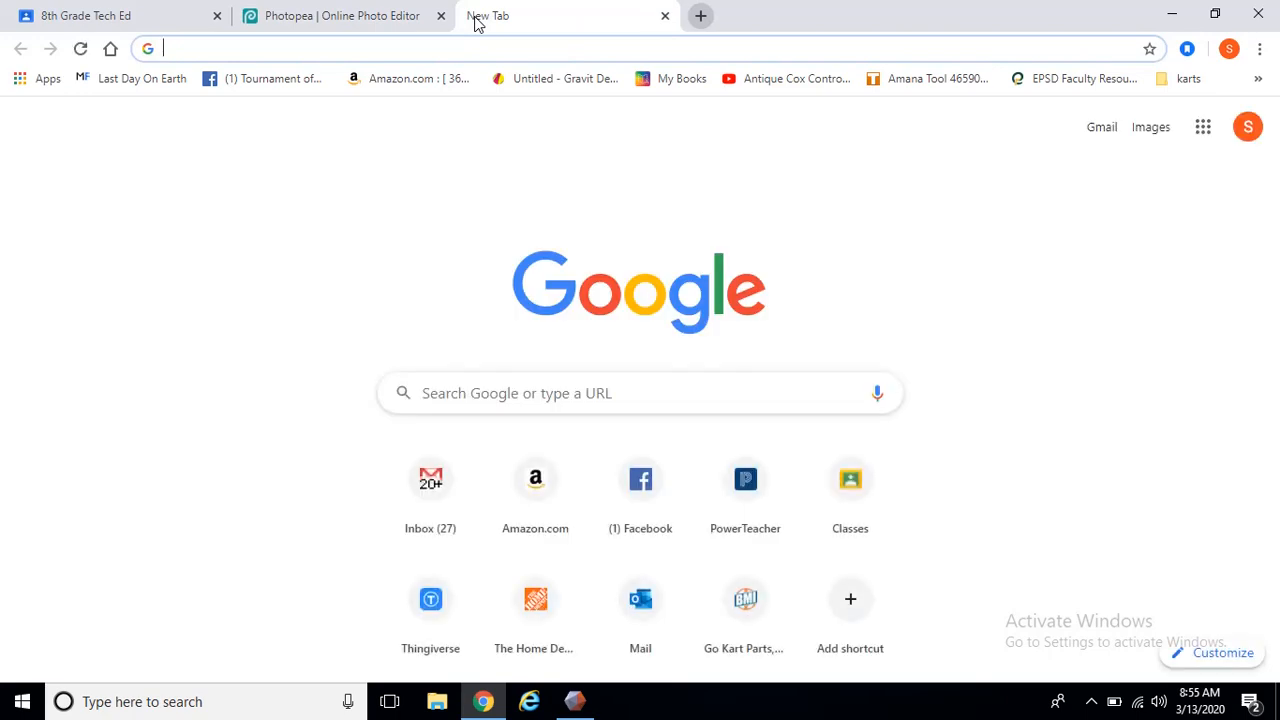
click(497, 388)
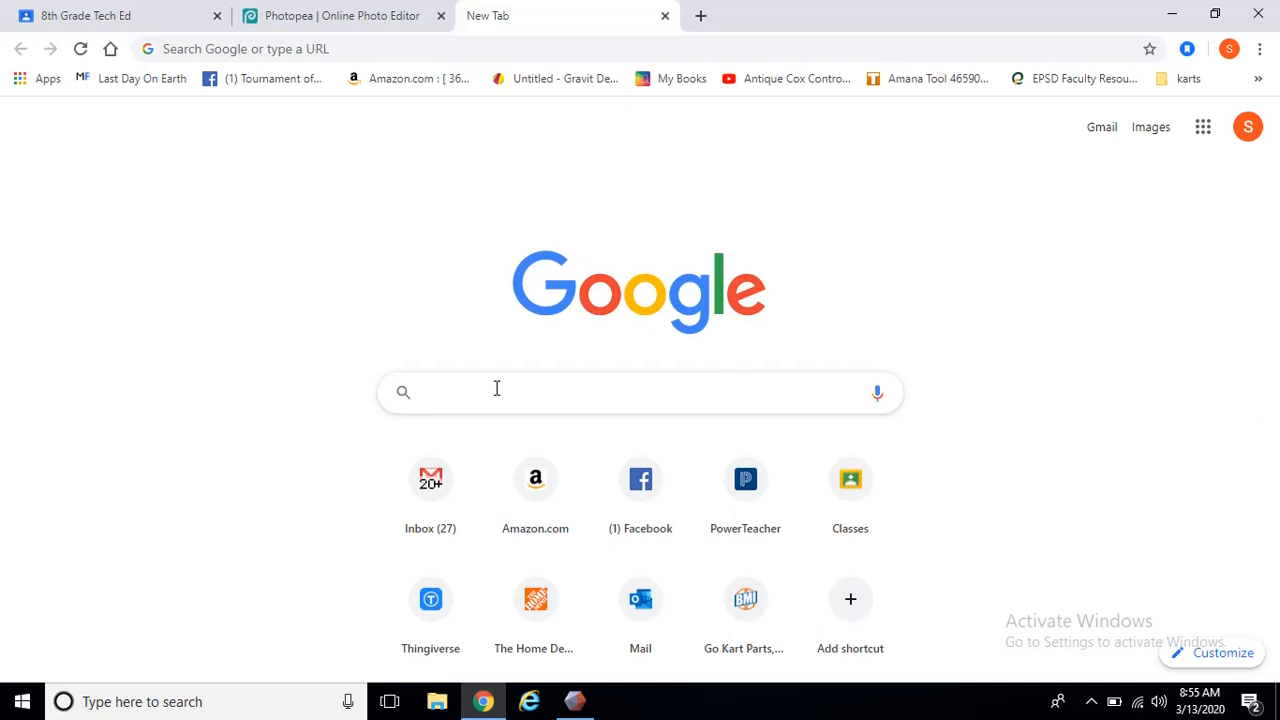
text(Form)
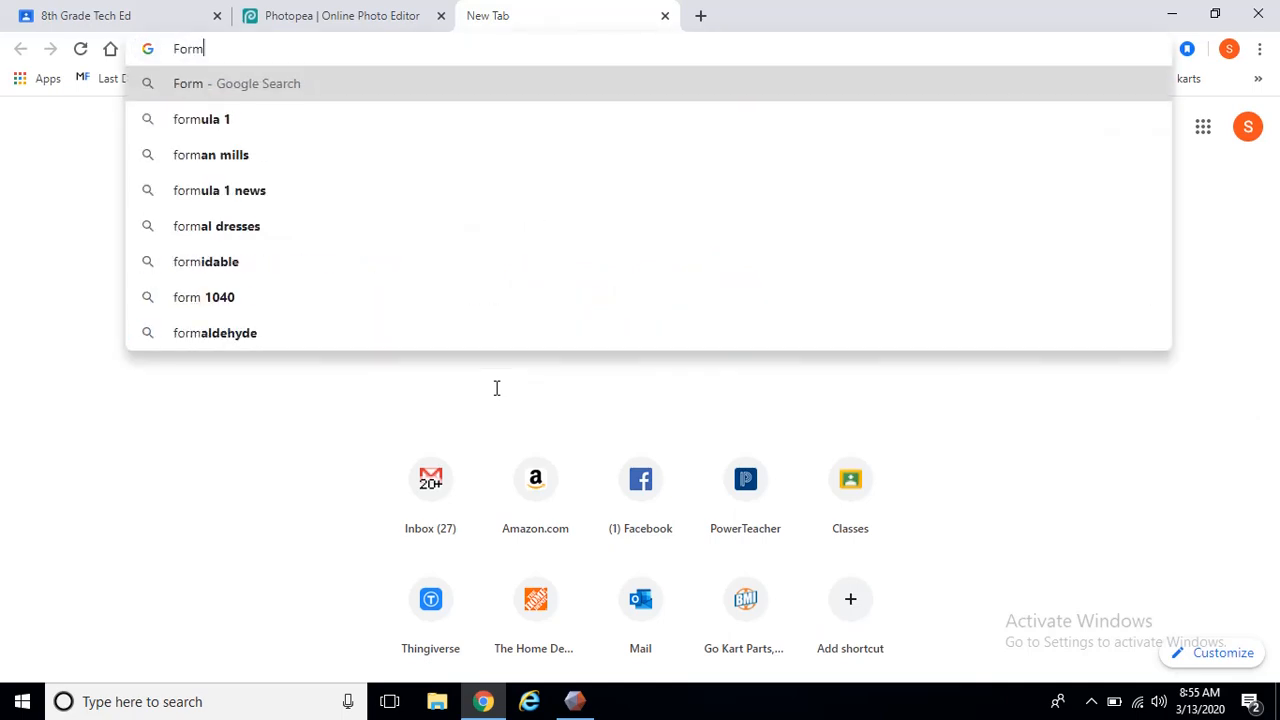
text(ula 1 race ca)
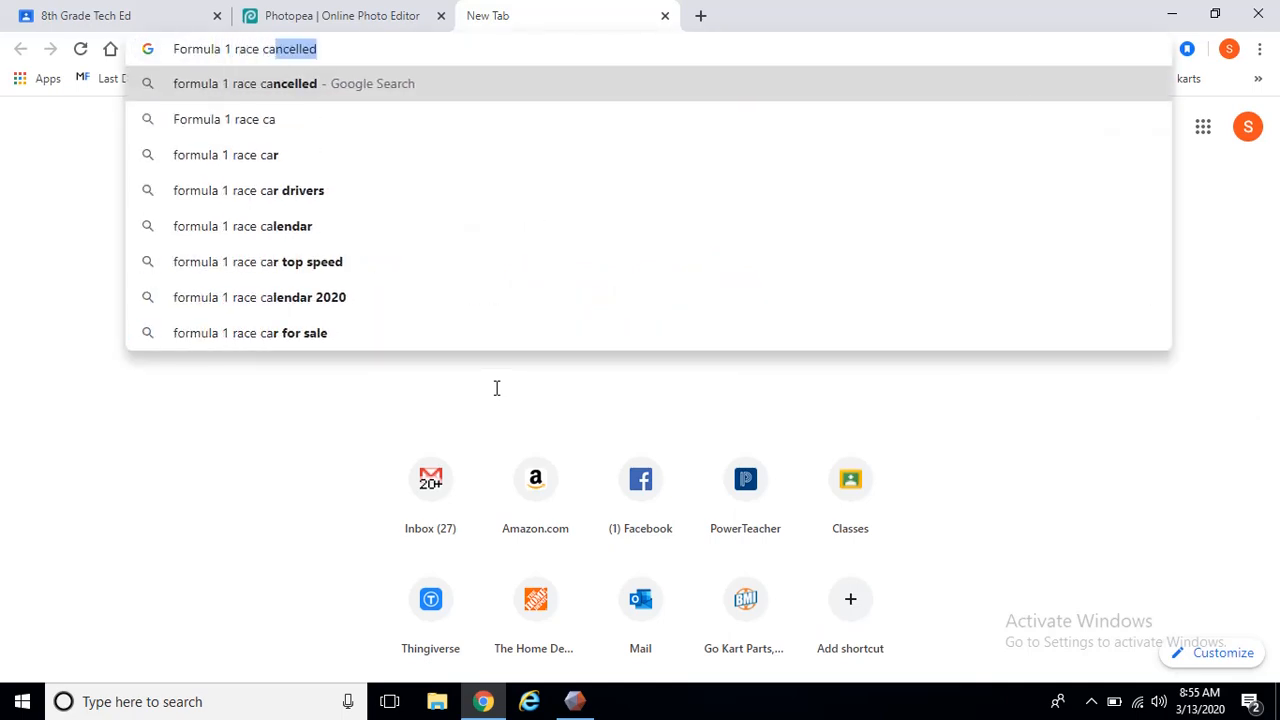
text(r)
key(Return)
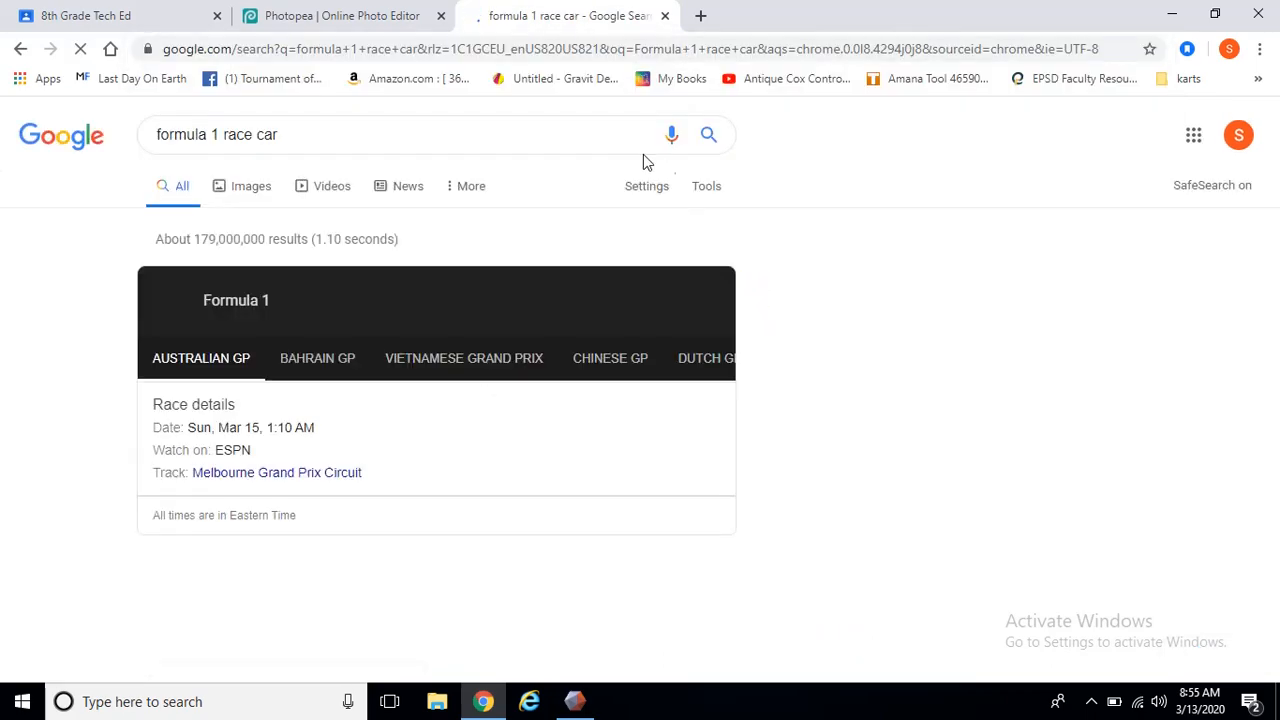
Browse the Google Images results for formula 1 race car pictures
click(242, 190)
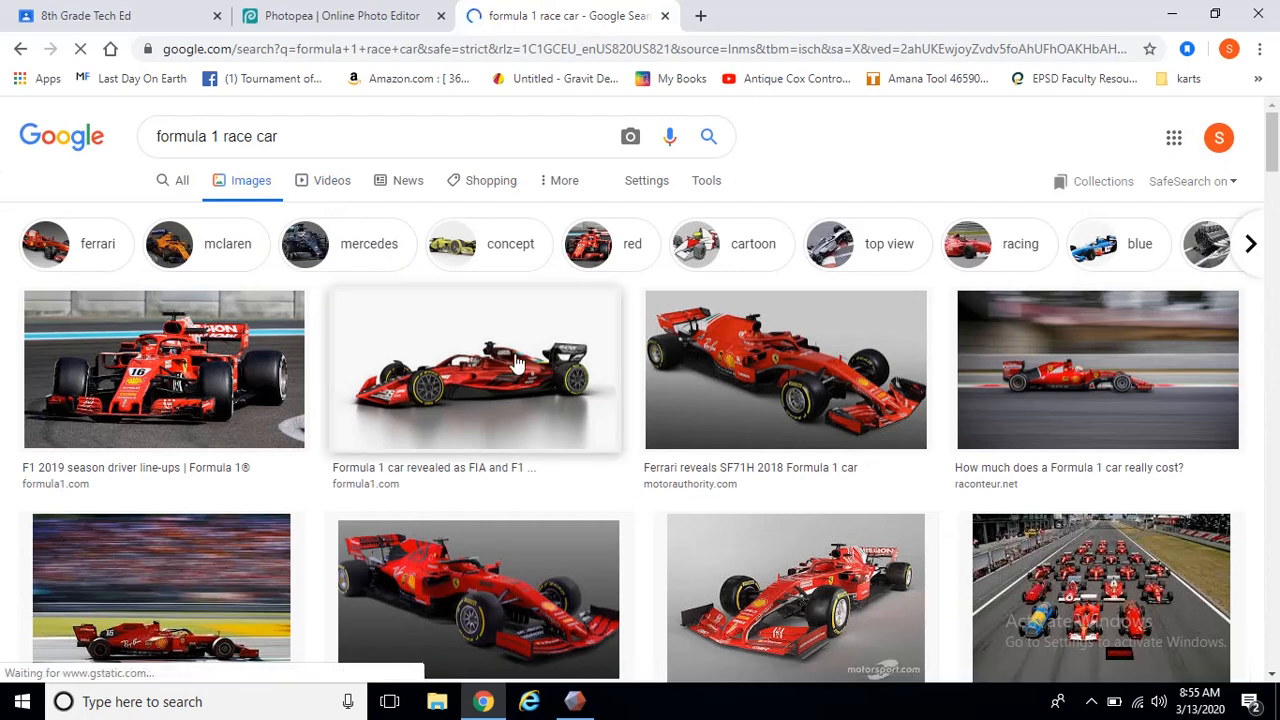
scroll(730, 450, down, 1)
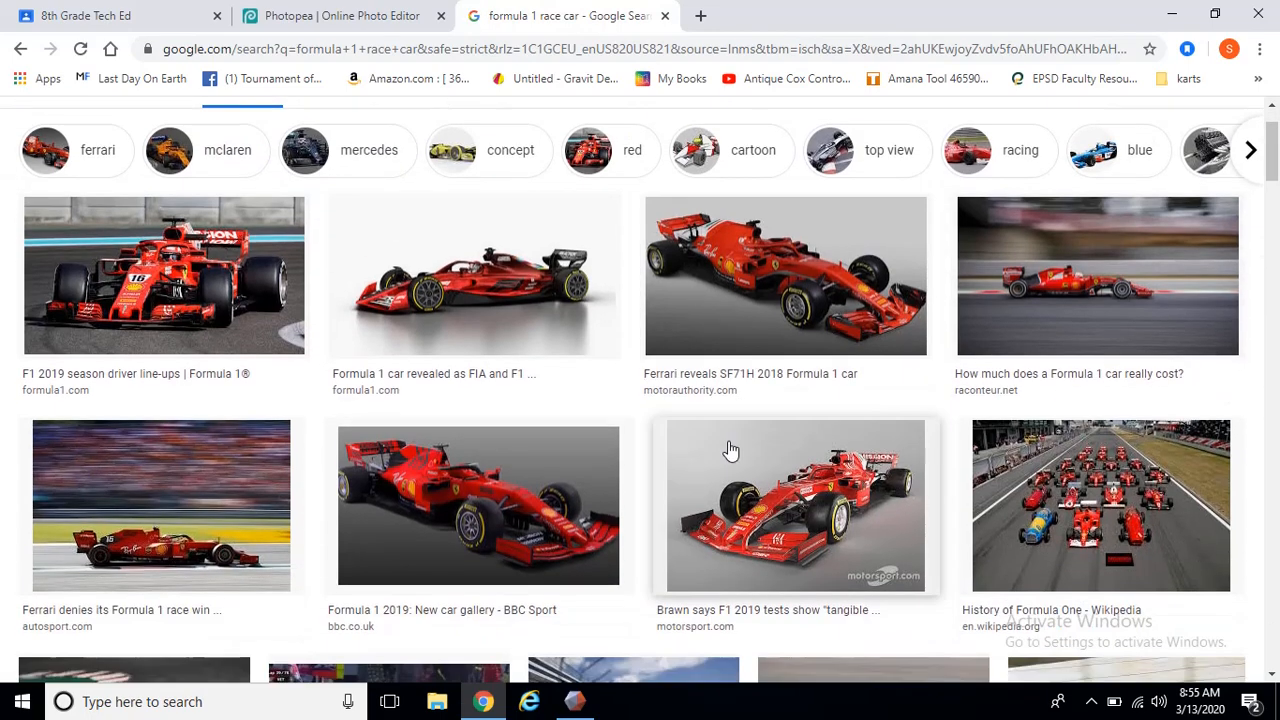
scroll(595, 420, down, 2)
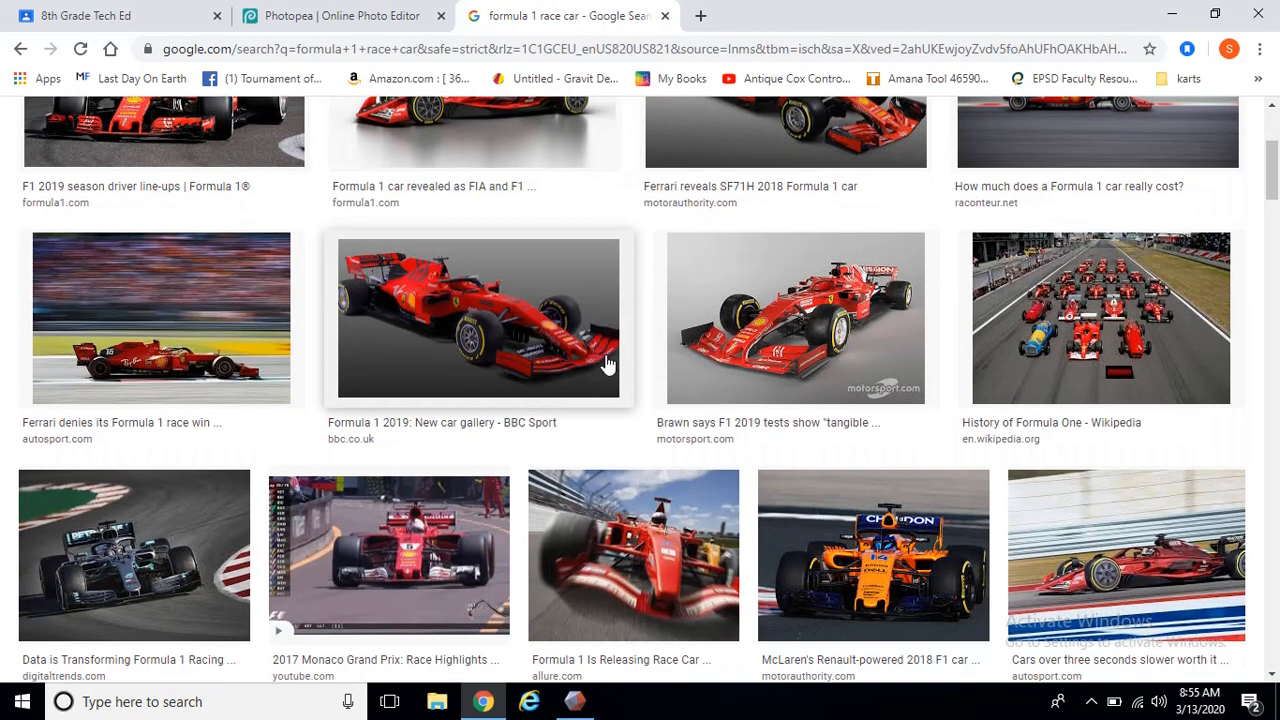
scroll(1117, 415, up, 1)
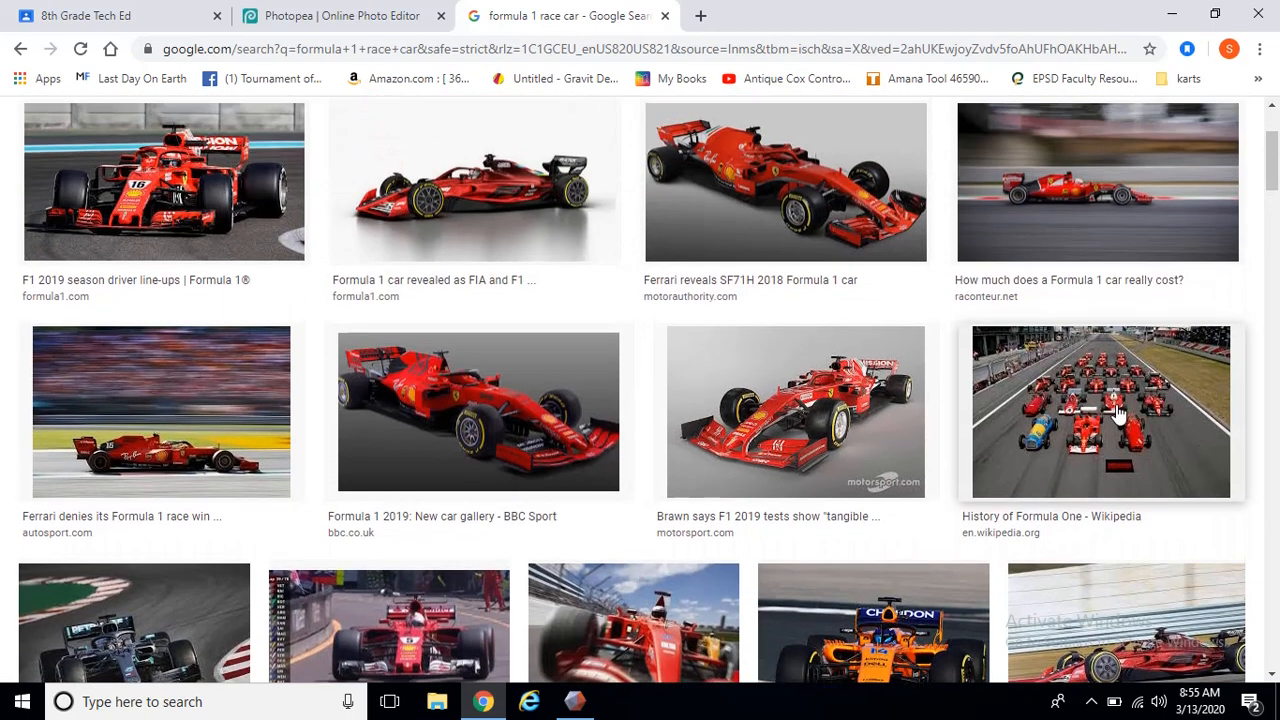
scroll(1117, 415, up, 1)
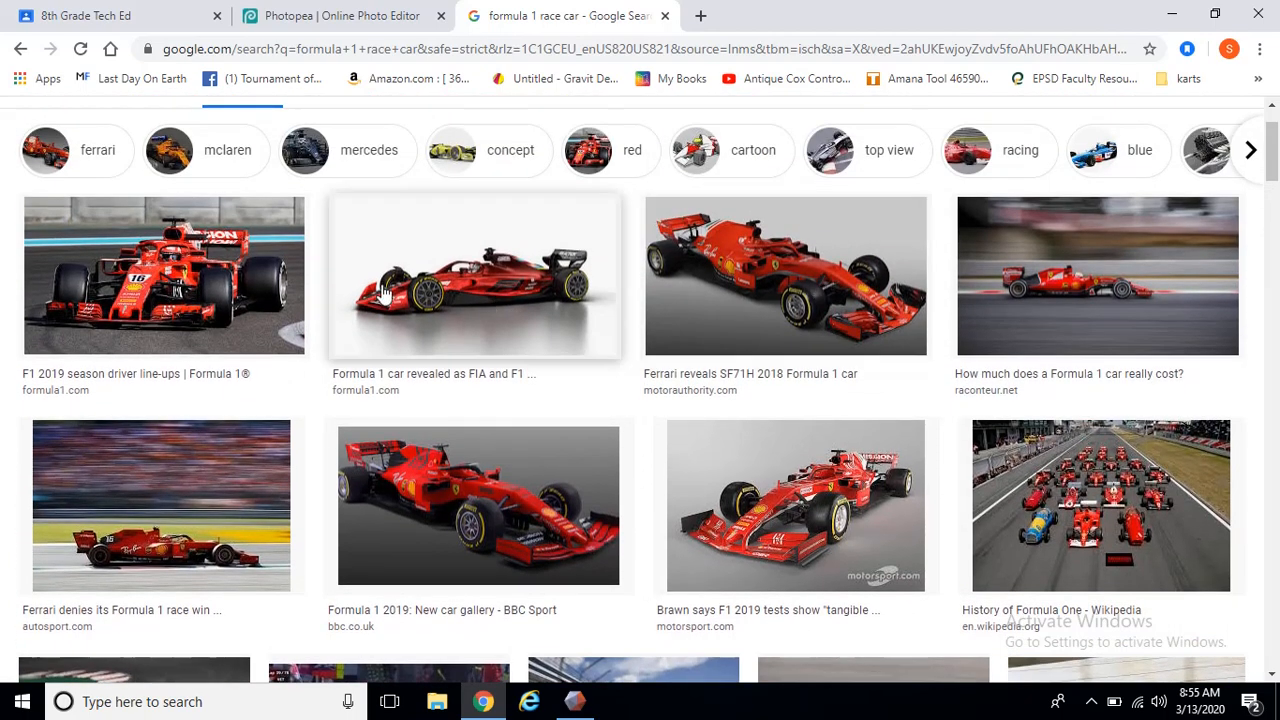
scroll(385, 290, up, 1)
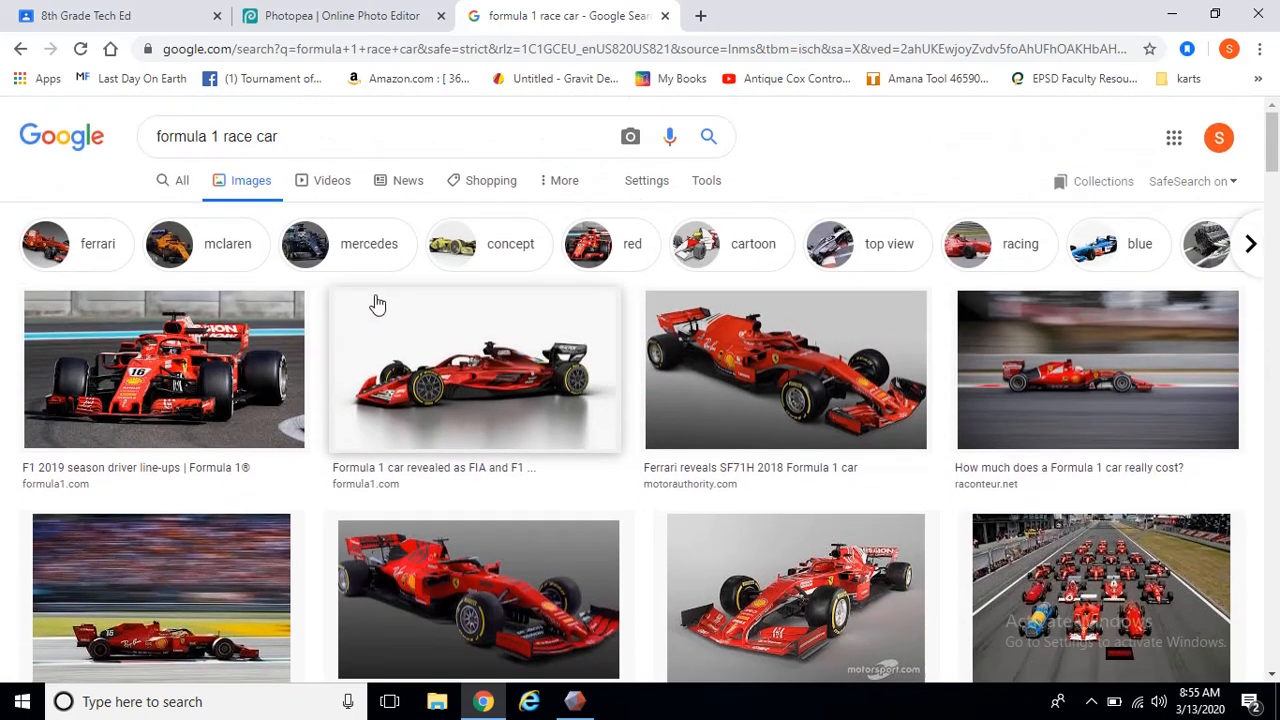
click(529, 408)
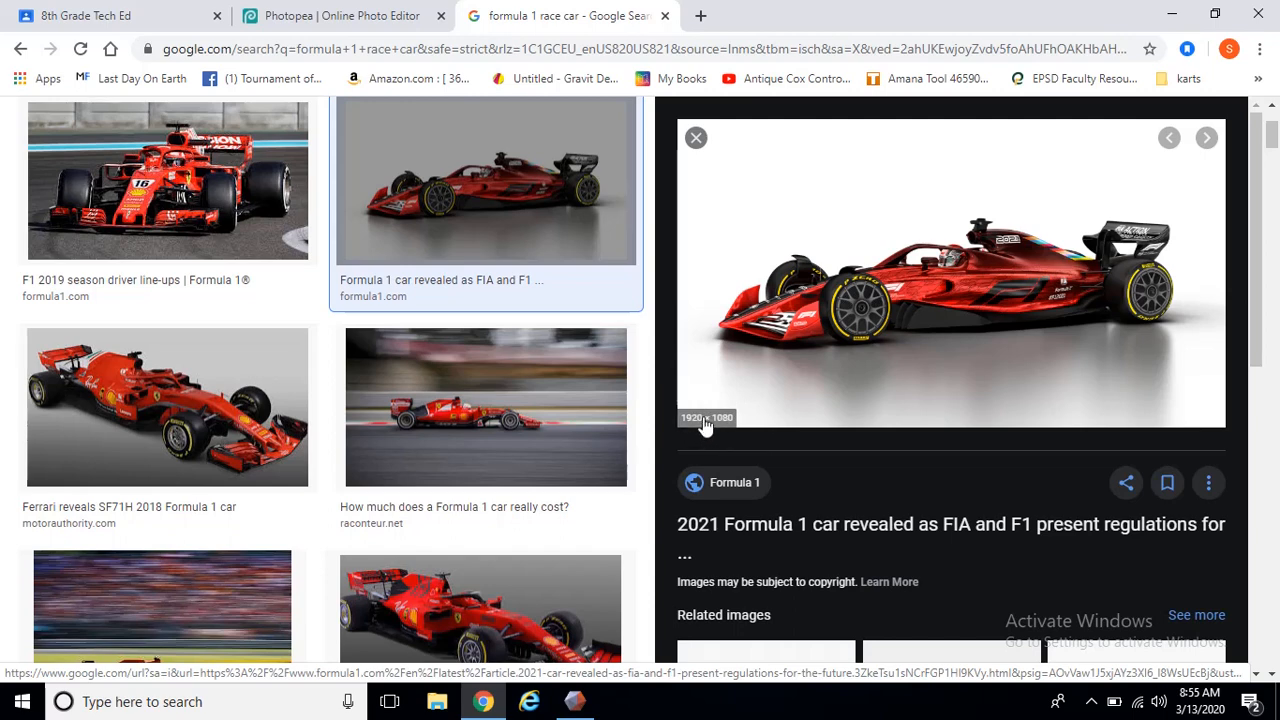
scroll(705, 425, down, 1)
scroll(300, 590, down, 2)
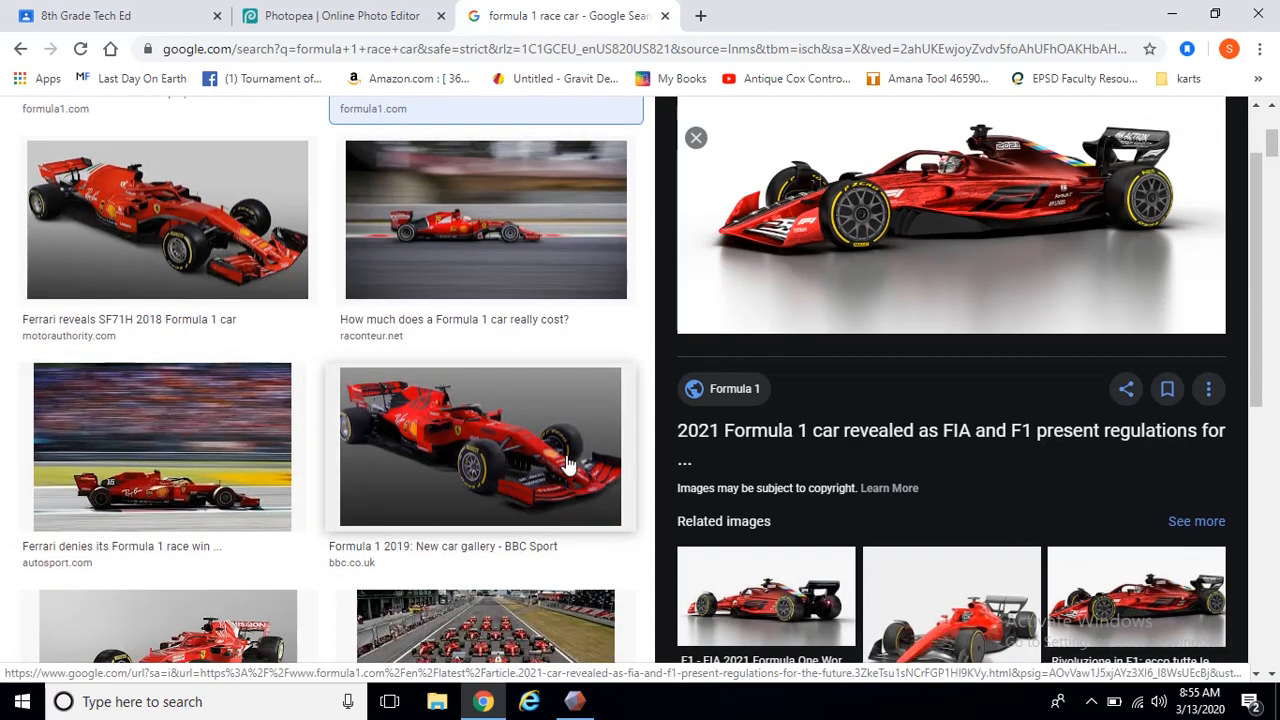
scroll(300, 497, down, 1)
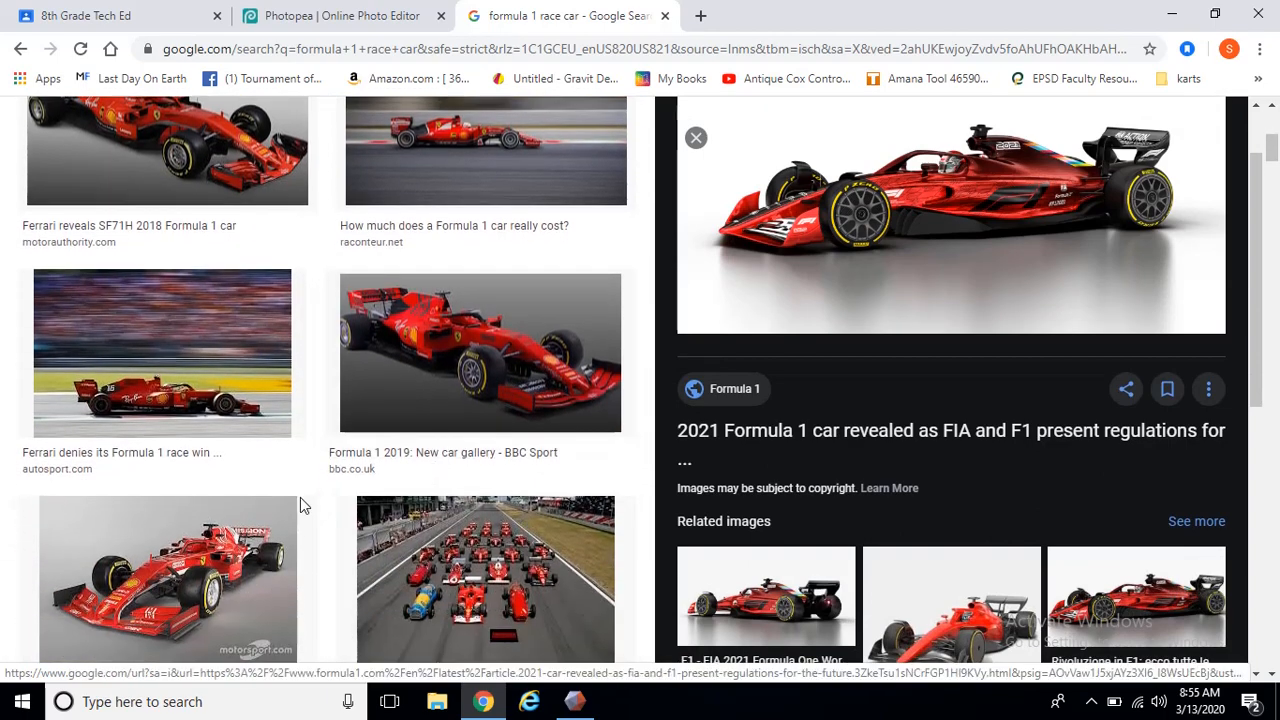
click(252, 585)
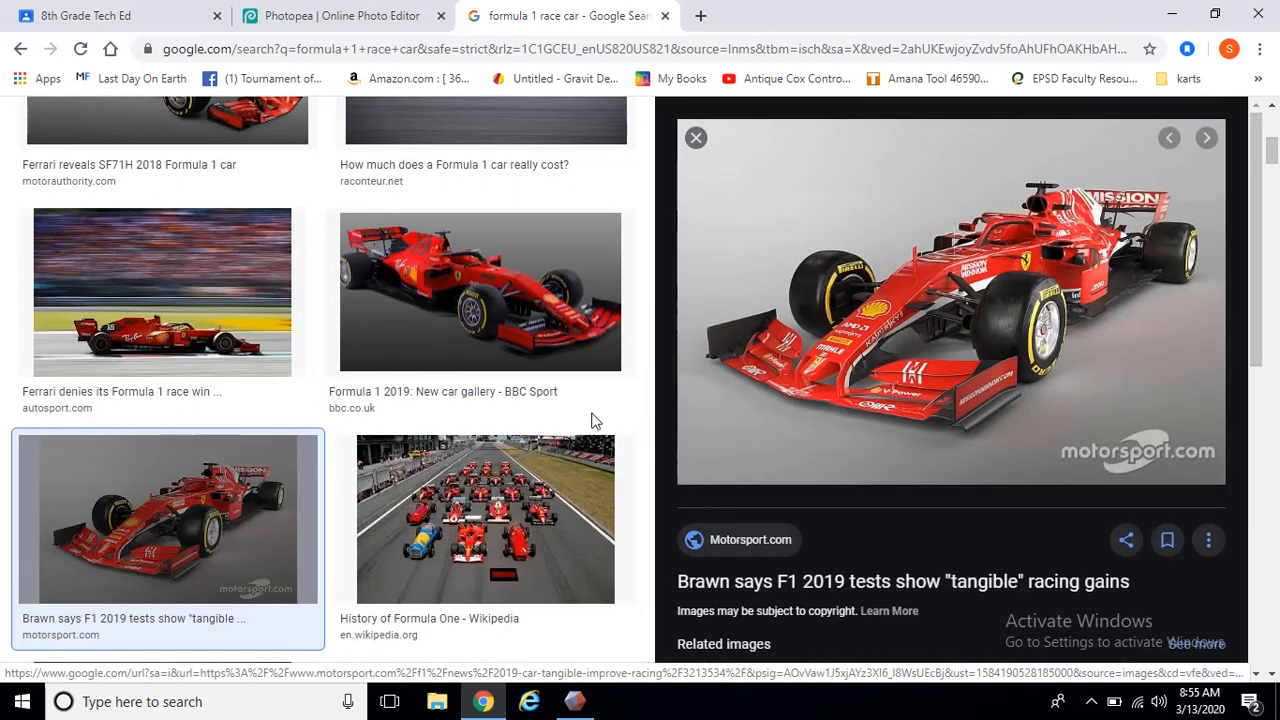
scroll(591, 420, up, 4)
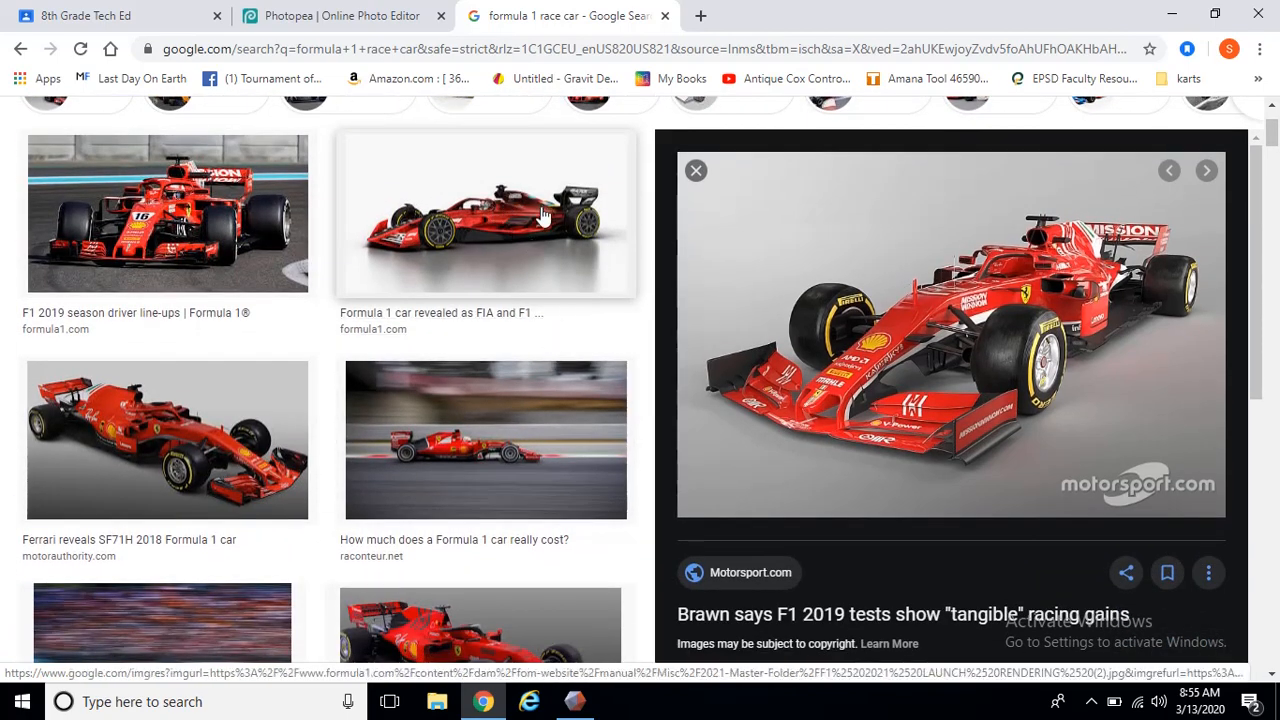
scroll(525, 478, down, 1)
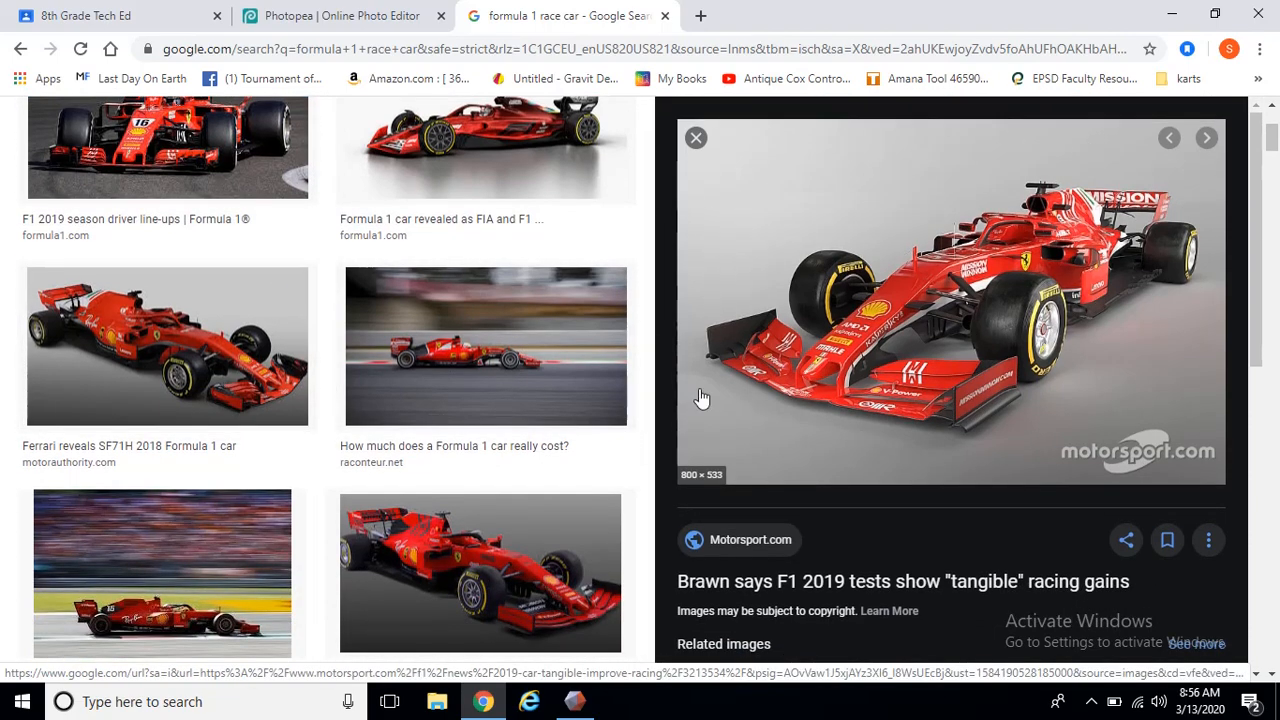
scroll(465, 297, down, 2)
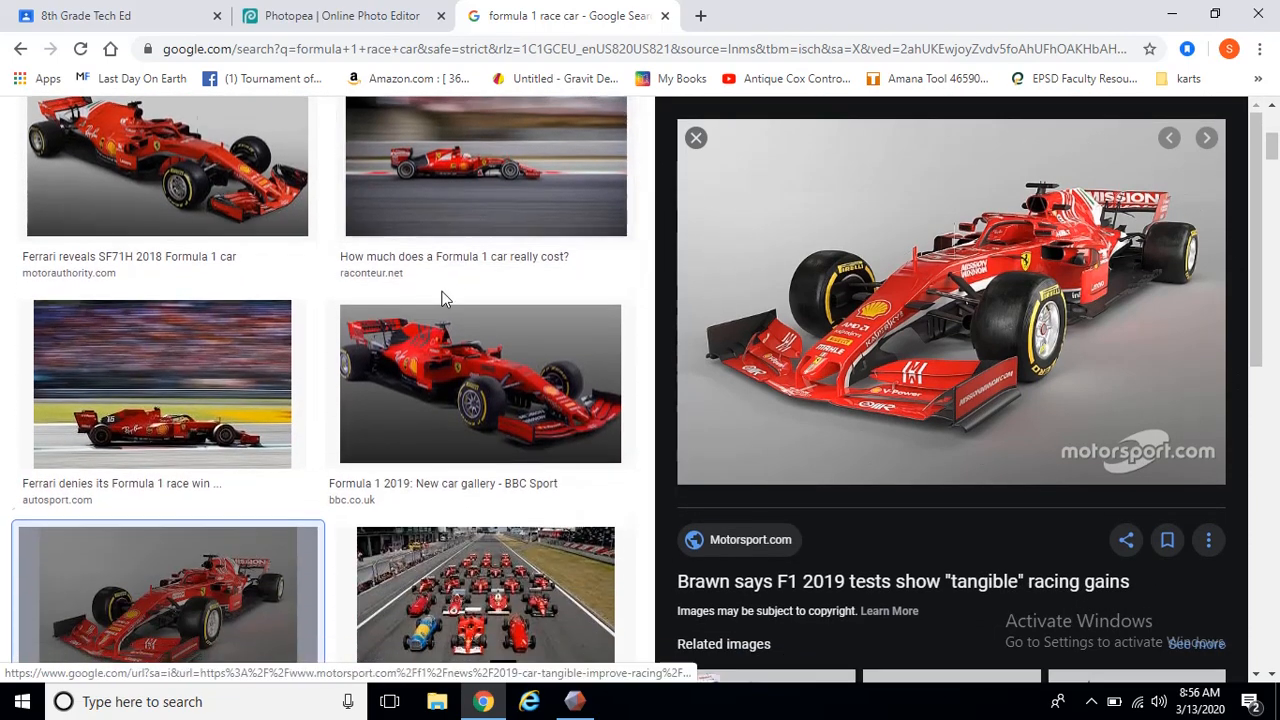
scroll(445, 298, down, 5)
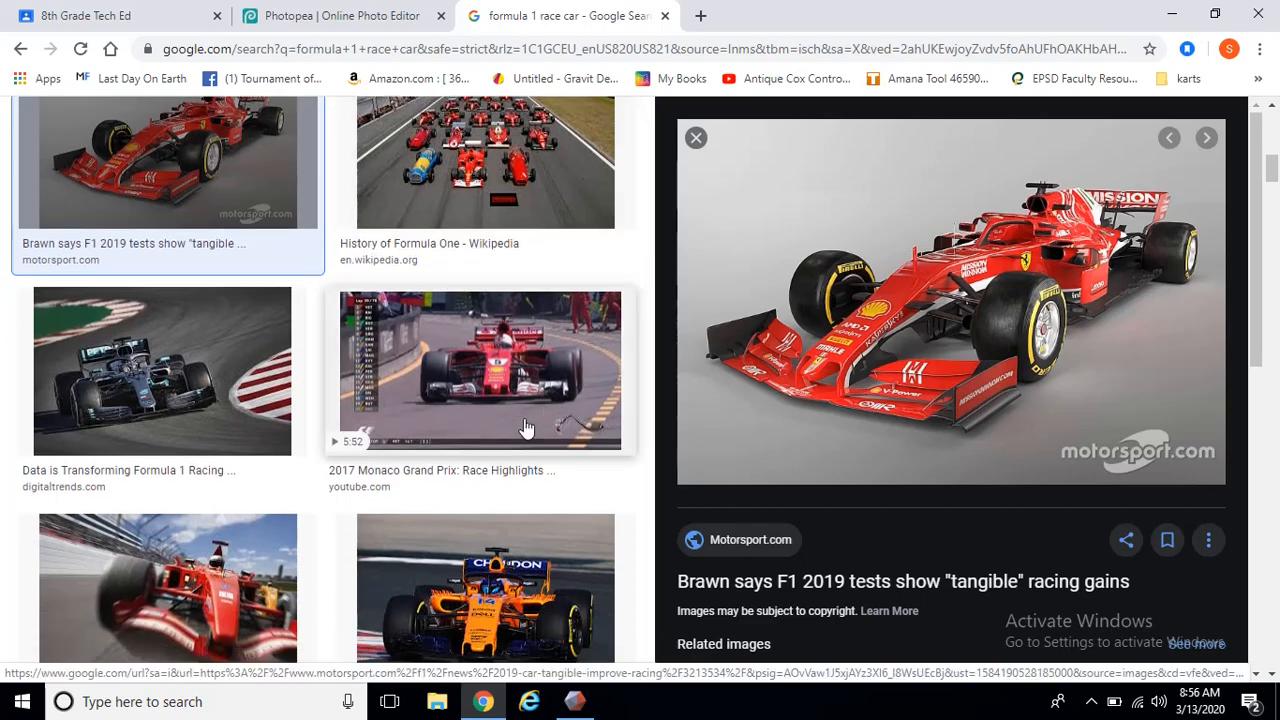
click(471, 382)
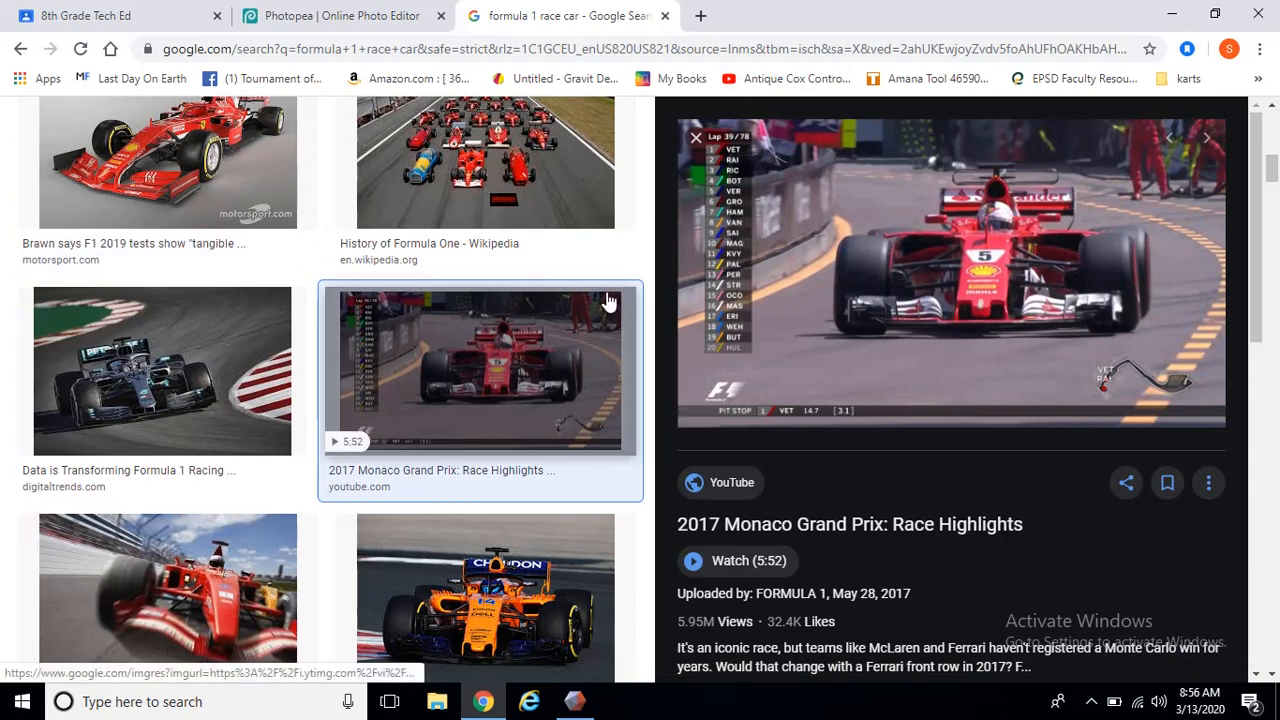
scroll(510, 382, down, 1)
scroll(480, 381, down, 7)
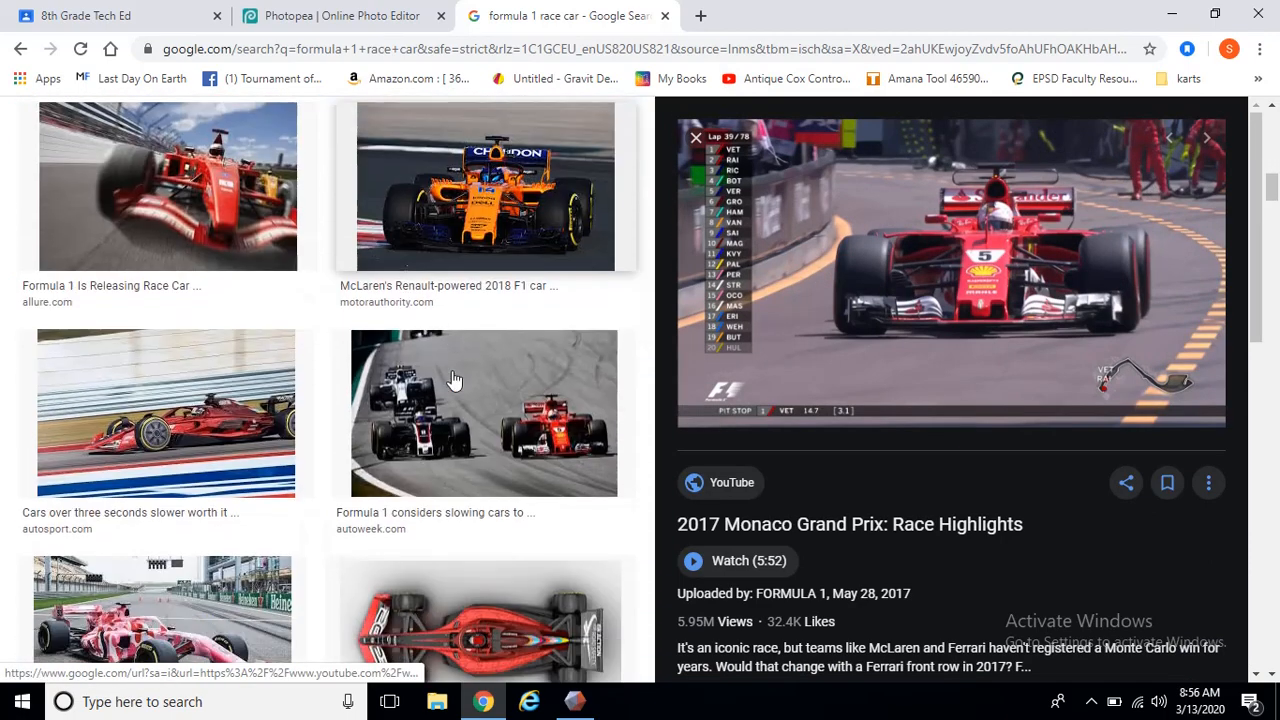
scroll(453, 380, down, 3)
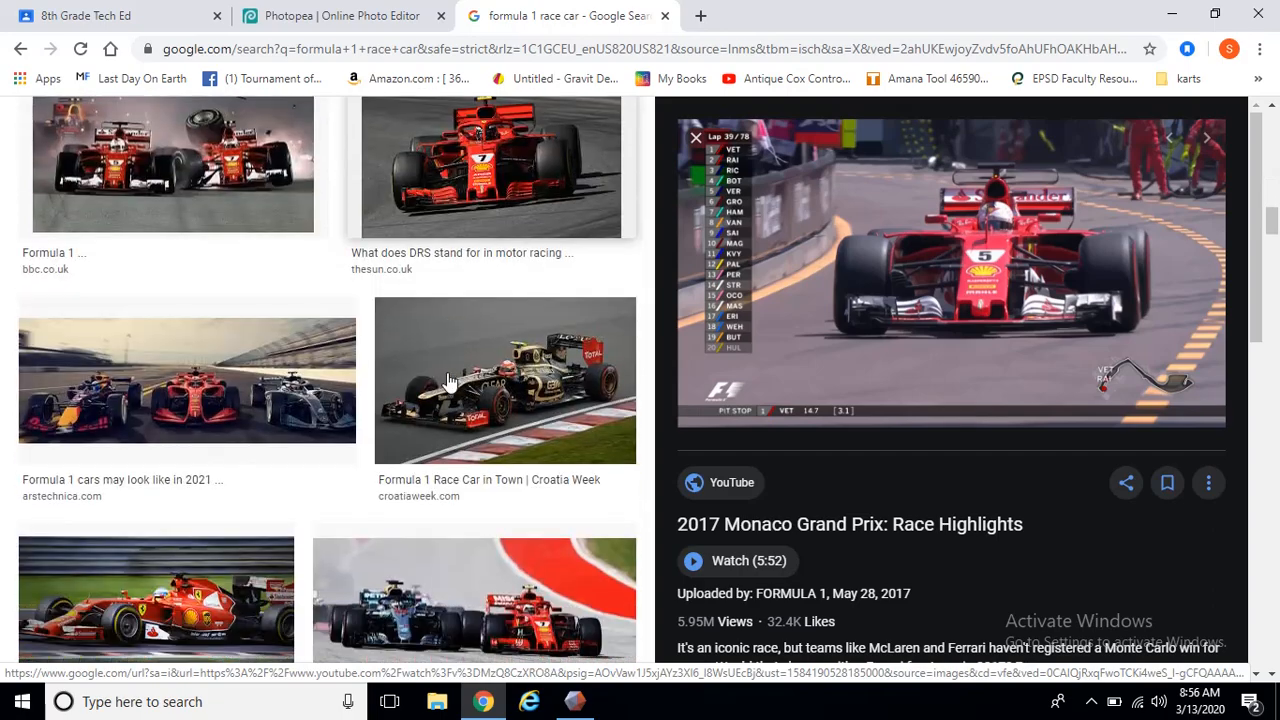
scroll(540, 410, up, 12)
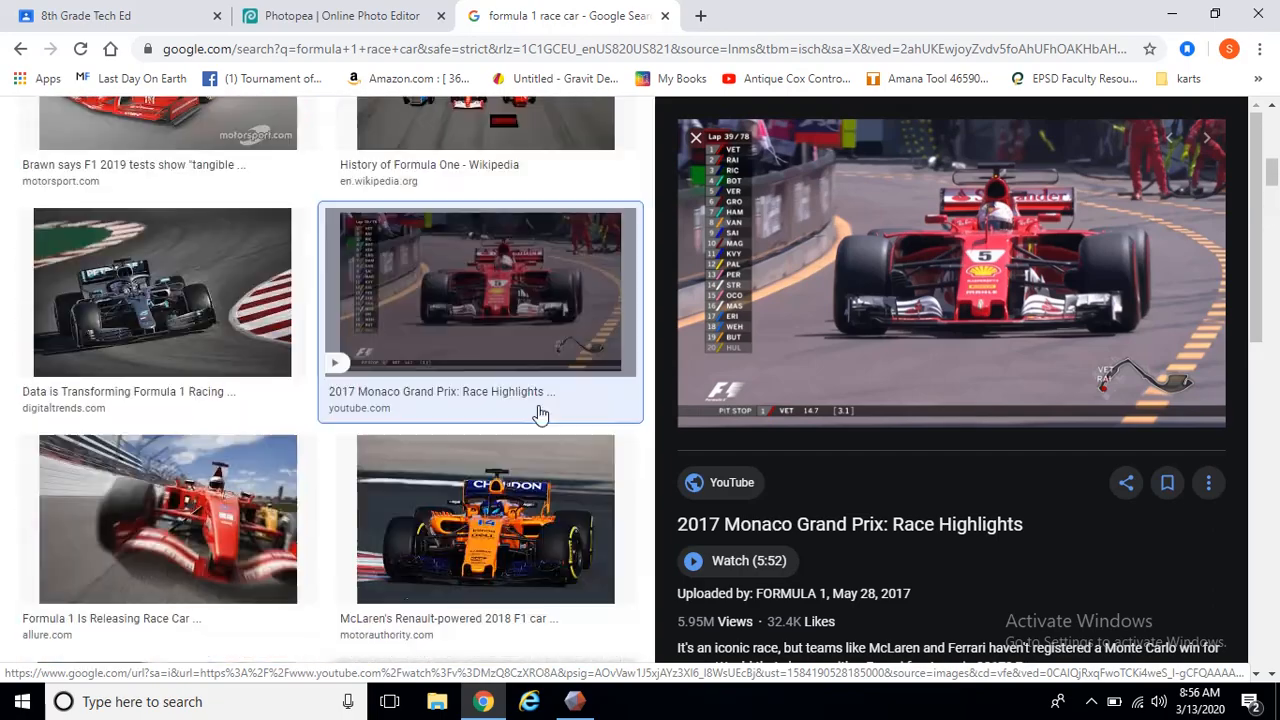
scroll(533, 414, up, 2)
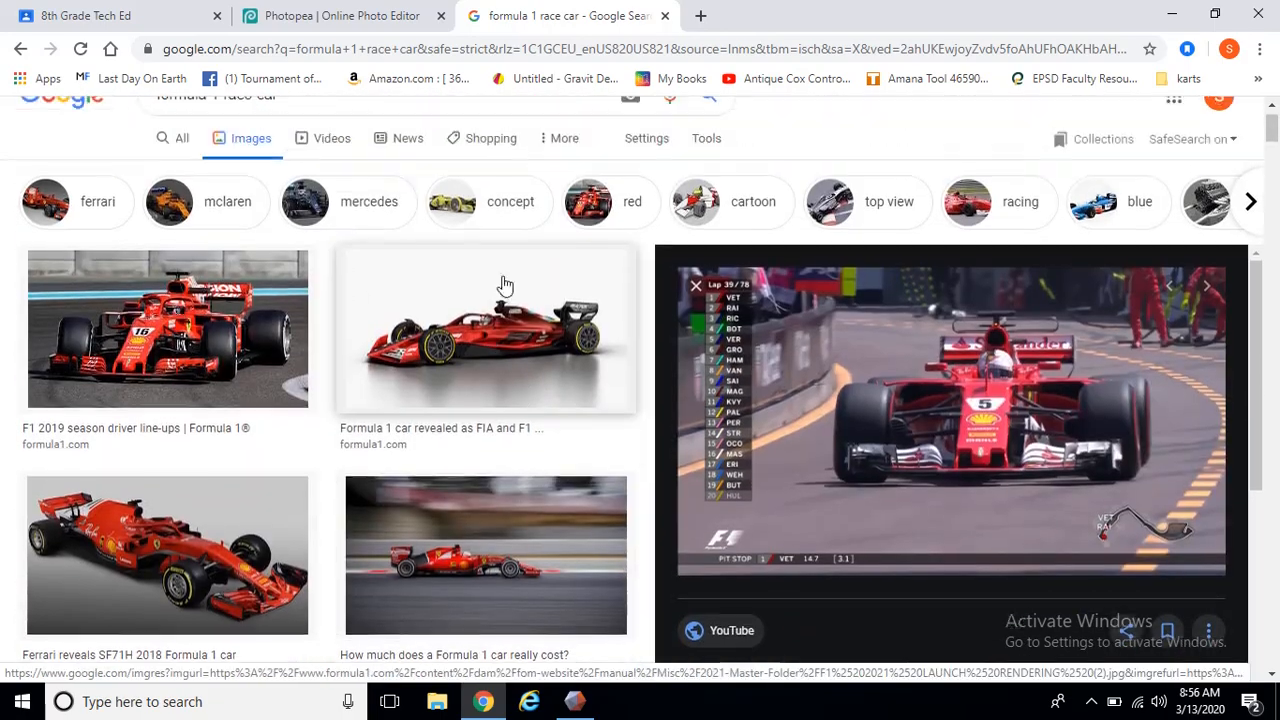
click(507, 287)
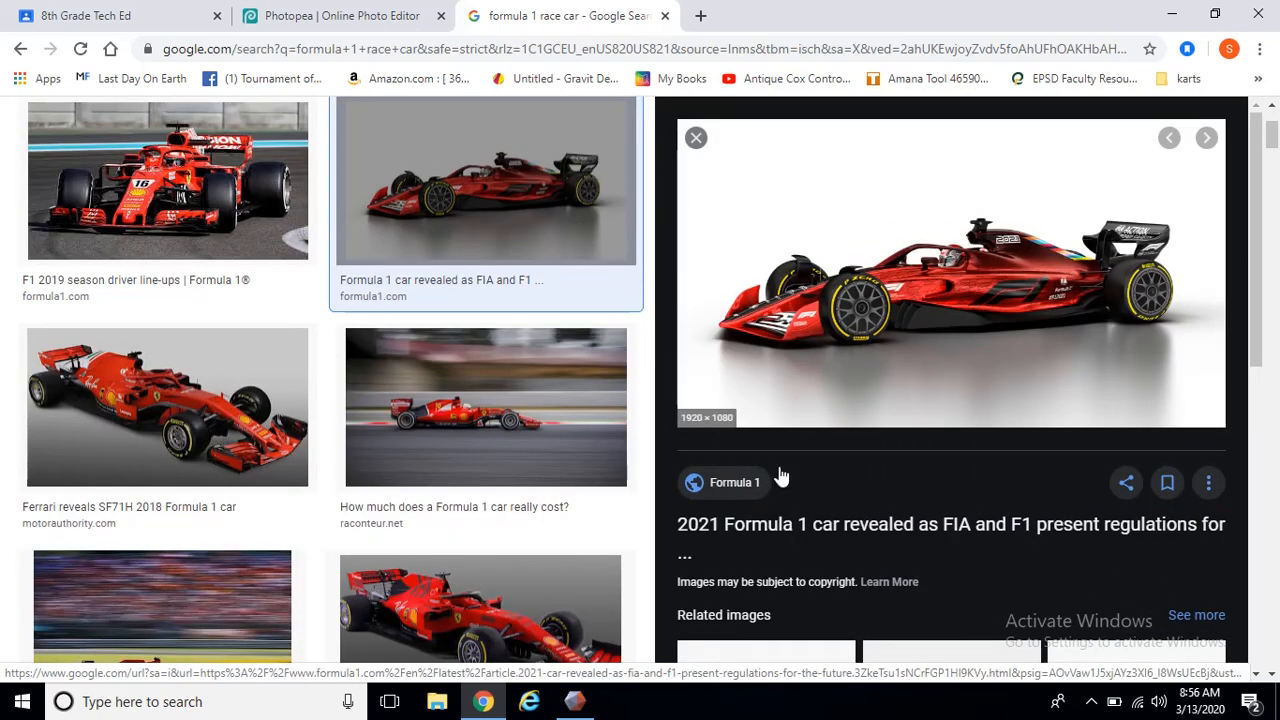
Open the Ferrari SF71H 2018 Formula 1 car image and copy it
click(213, 366)
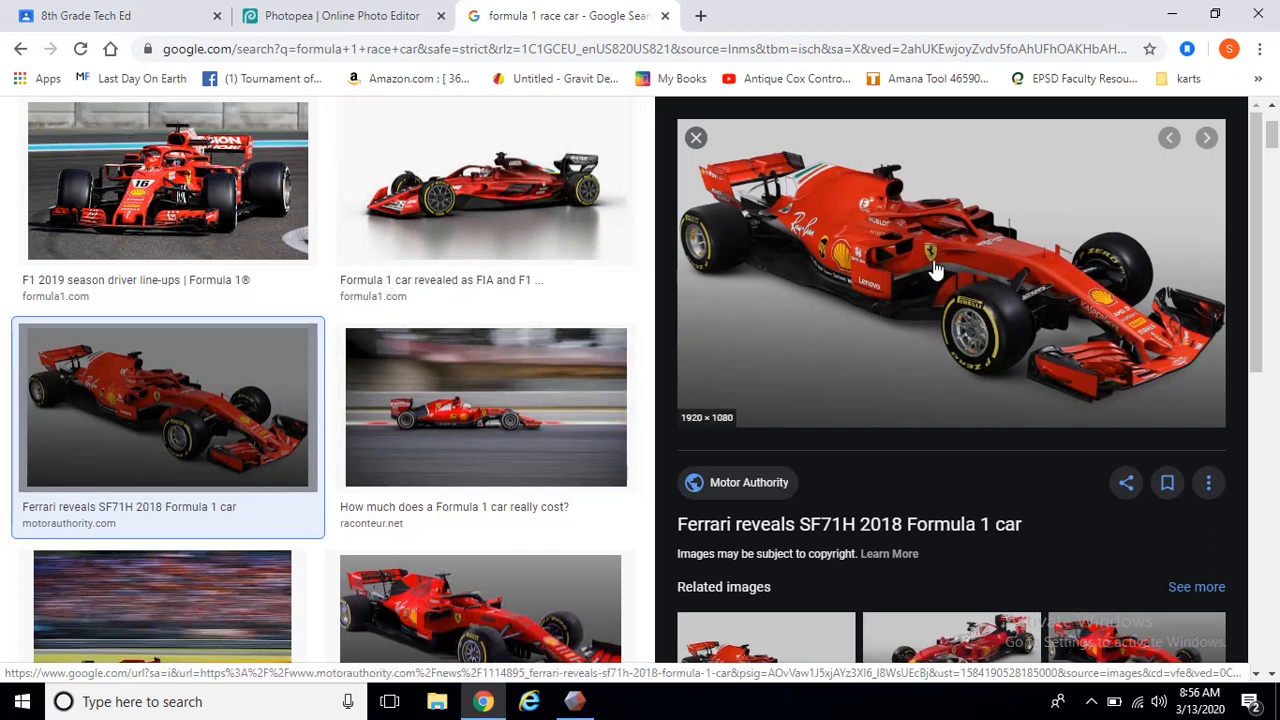
right_click(866, 217)
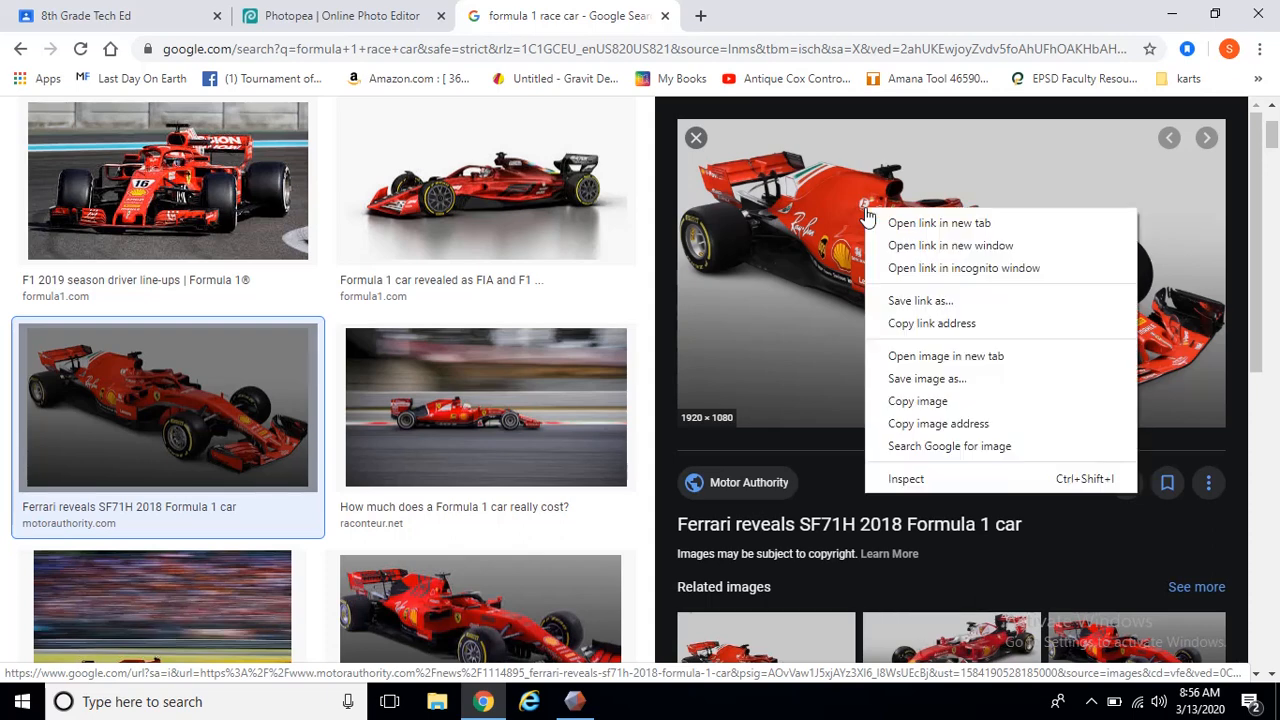
click(948, 404)
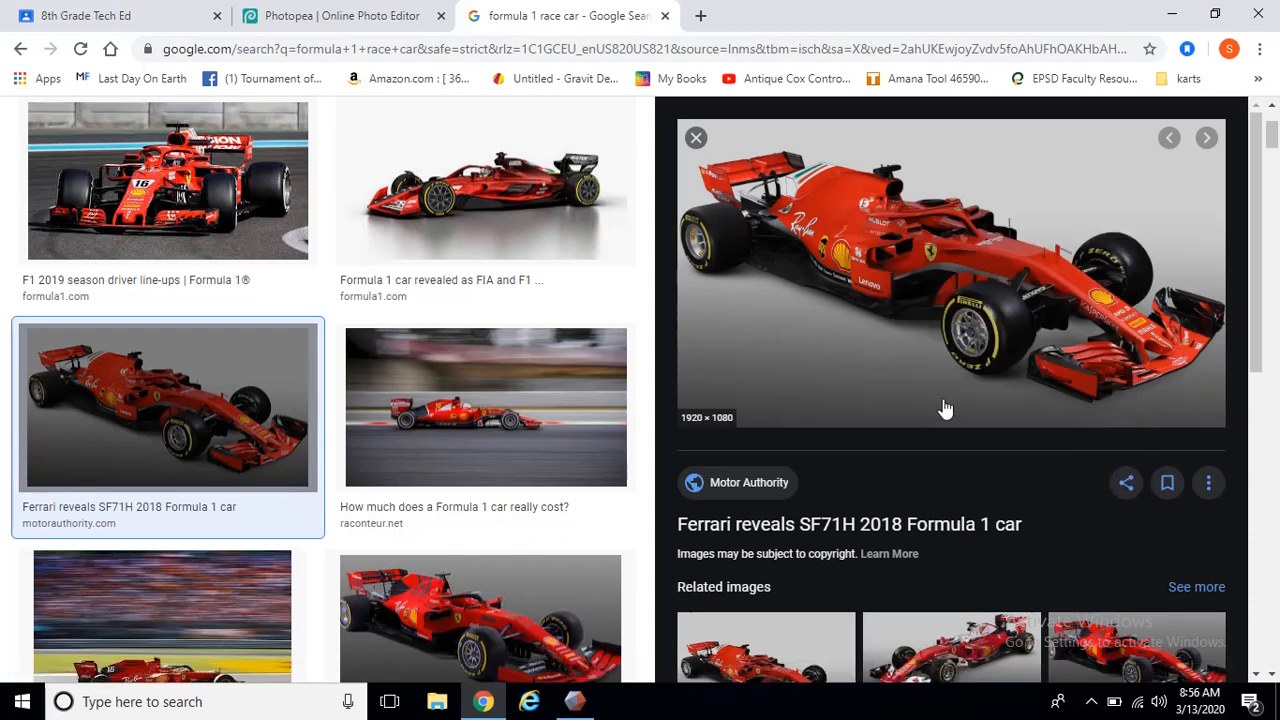
Return to the Photopea tab and paste the copied car image into Toth Coaster.psd as a new layer
click(384, 20)
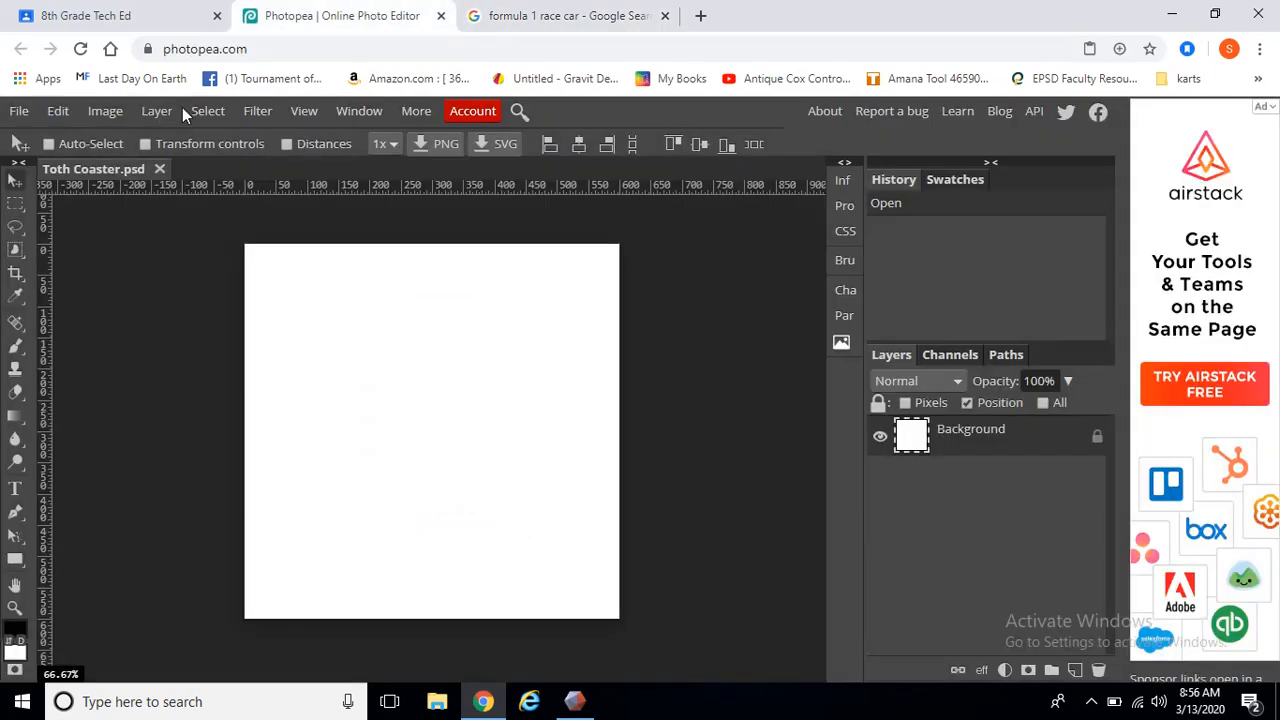
click(58, 111)
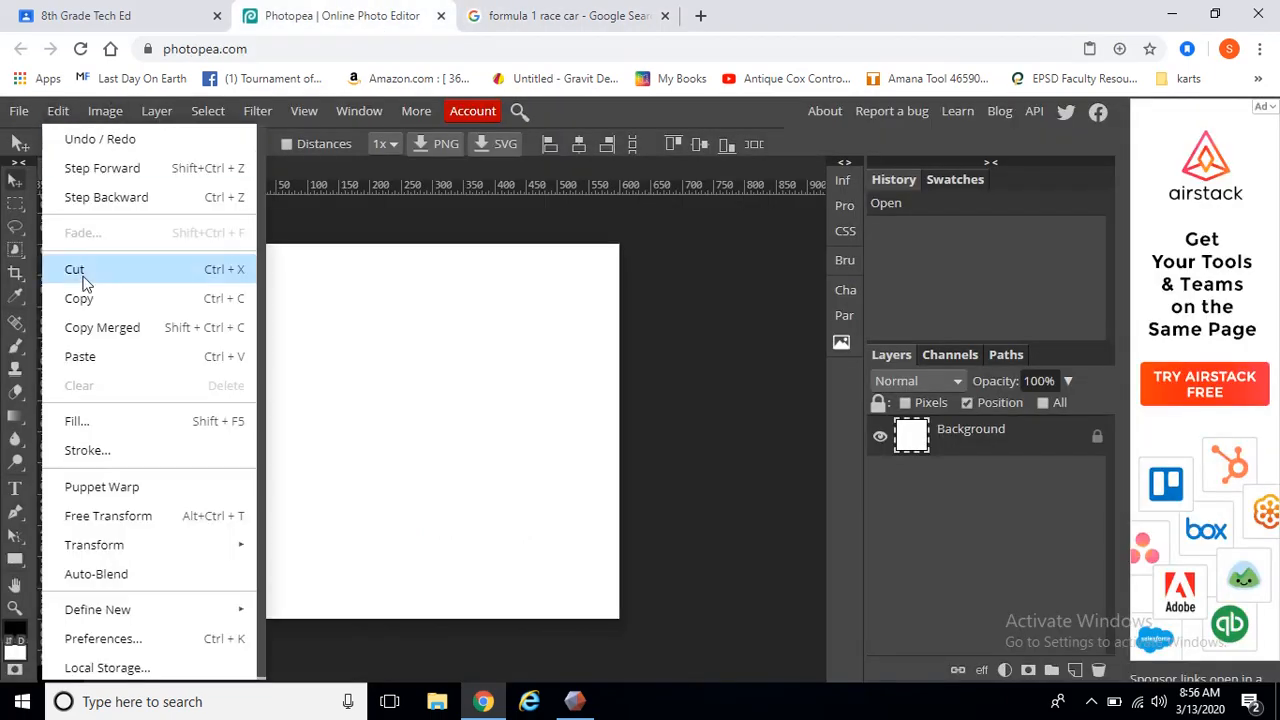
click(102, 357)
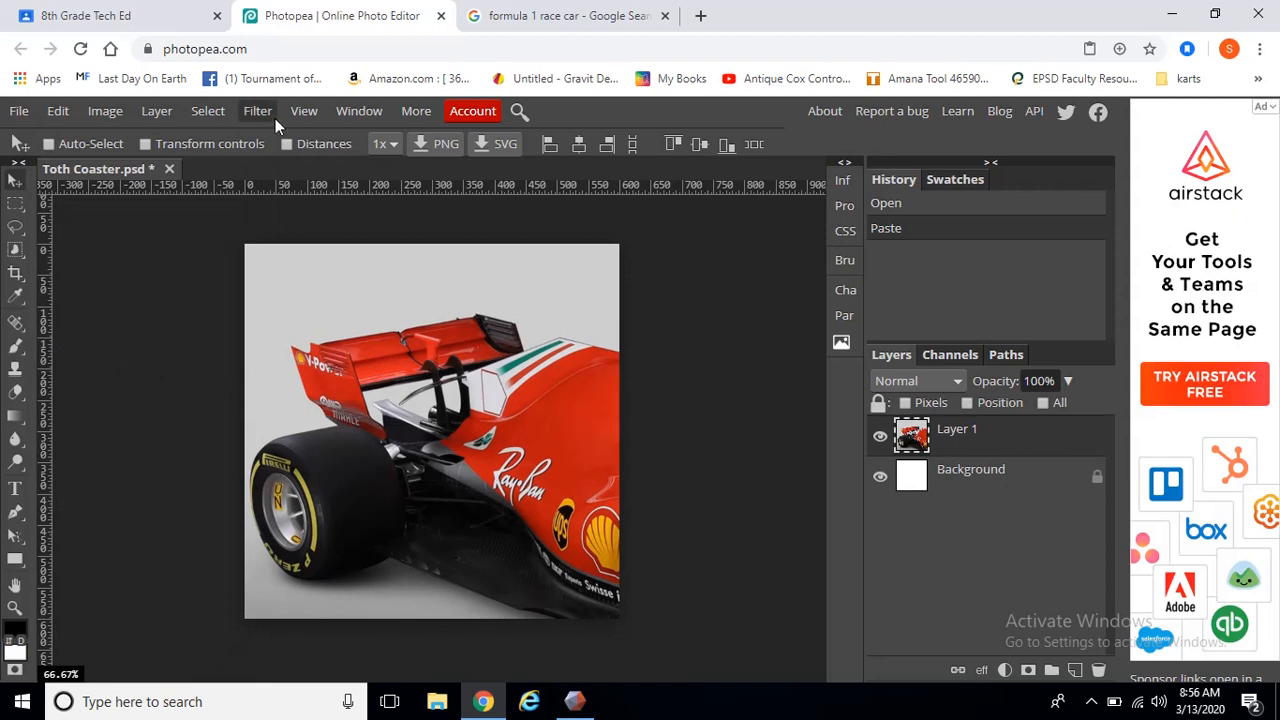
Try moving the pasted car layer around on the canvas
mouse_move(413, 417)
mouse_down()
mouse_move(401, 404)
mouse_move(424, 407)
mouse_move(415, 423)
mouse_move(427, 427)
mouse_up()
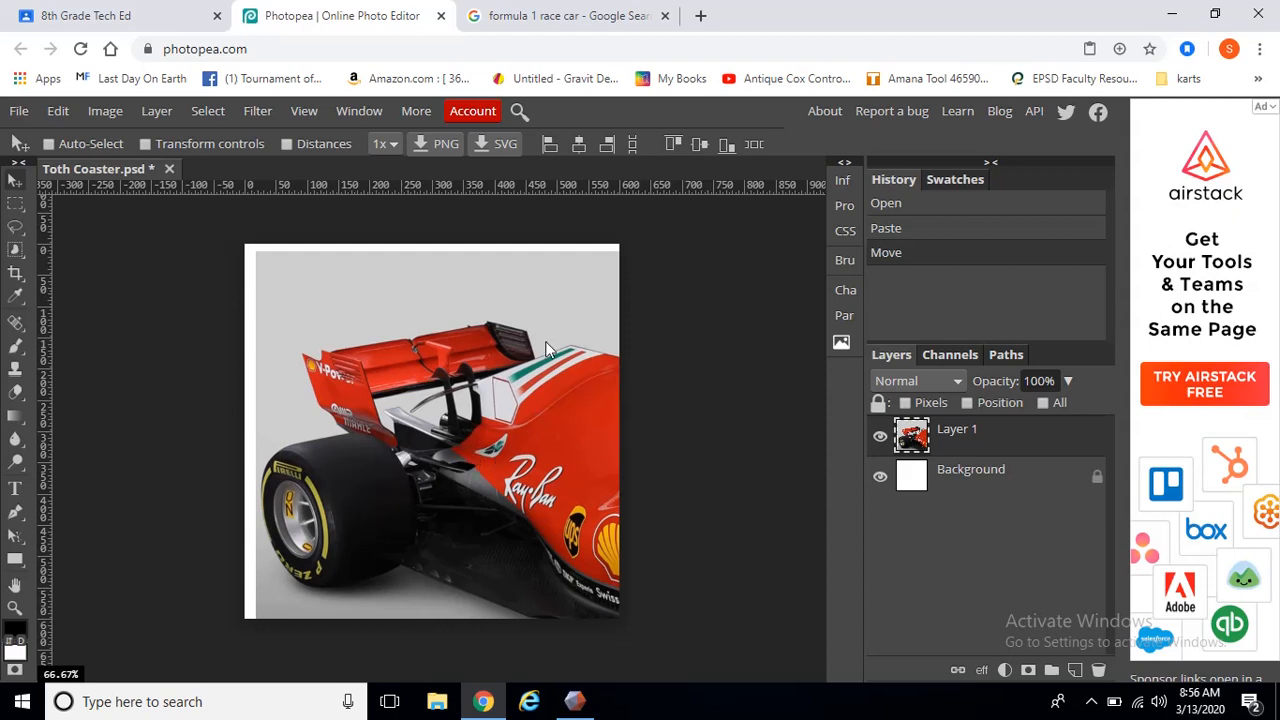
drag(480, 430, 468, 422)
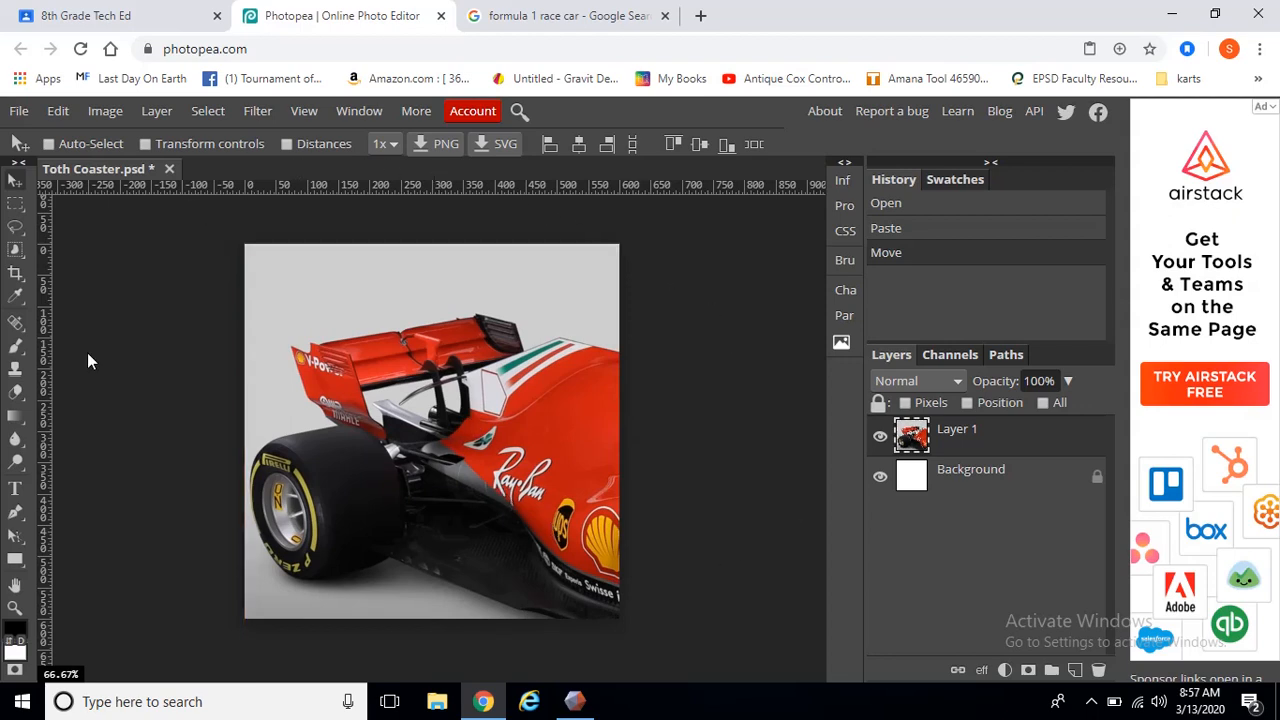
Try shrinking, repositioning and rotating the car layer with Free Transform, then undo the transform
mouse_move(312, 485)
mouse_down()
mouse_move(365, 488)
mouse_move(326, 482)
mouse_up()
click(58, 111)
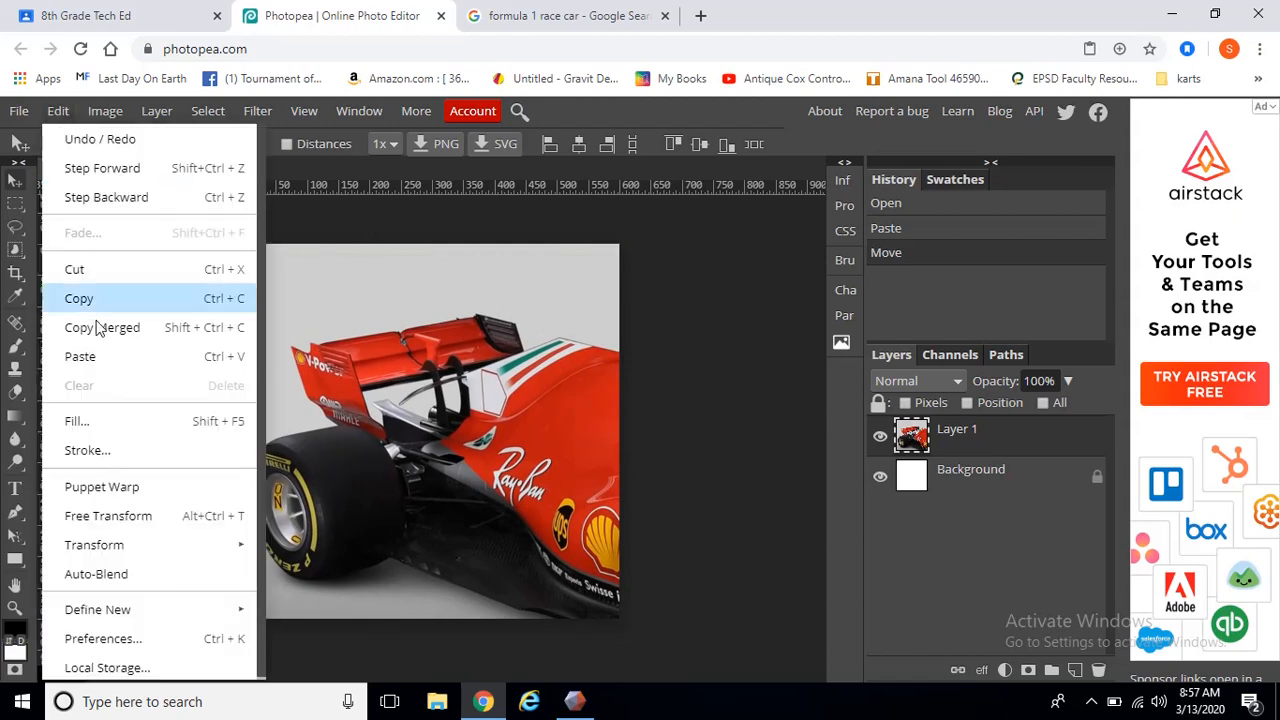
click(161, 522)
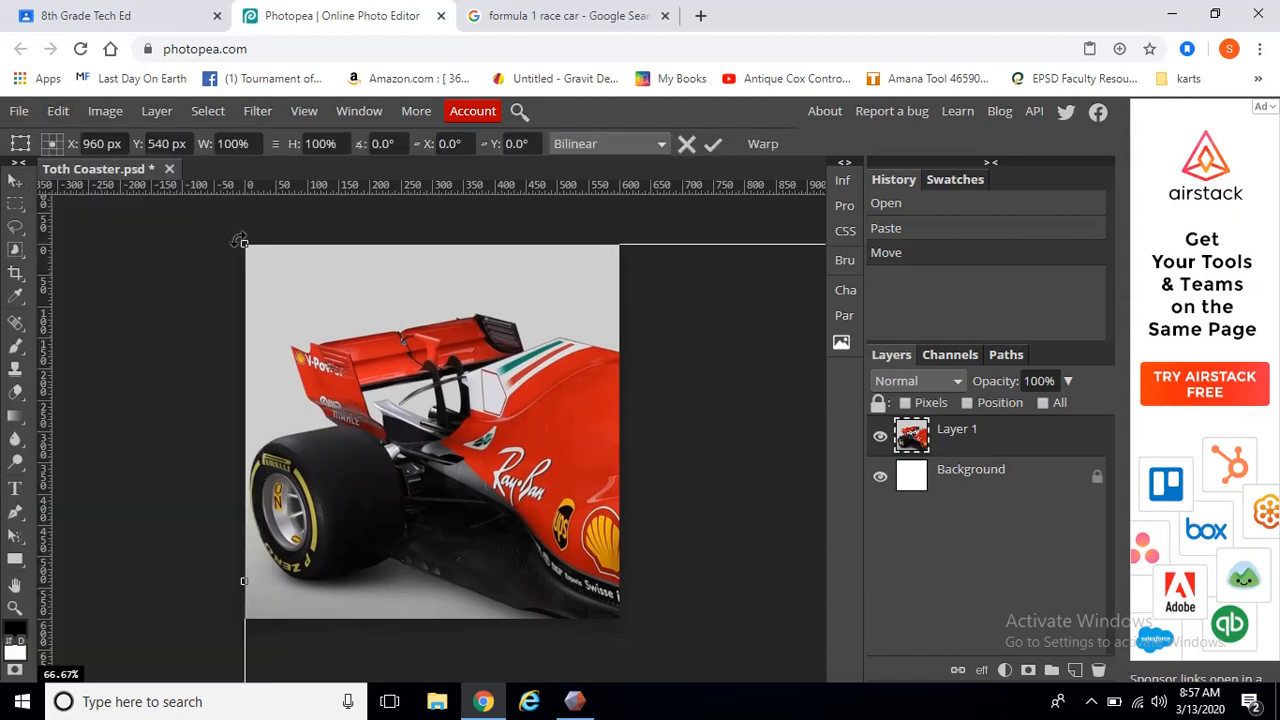
drag(246, 242, 417, 409)
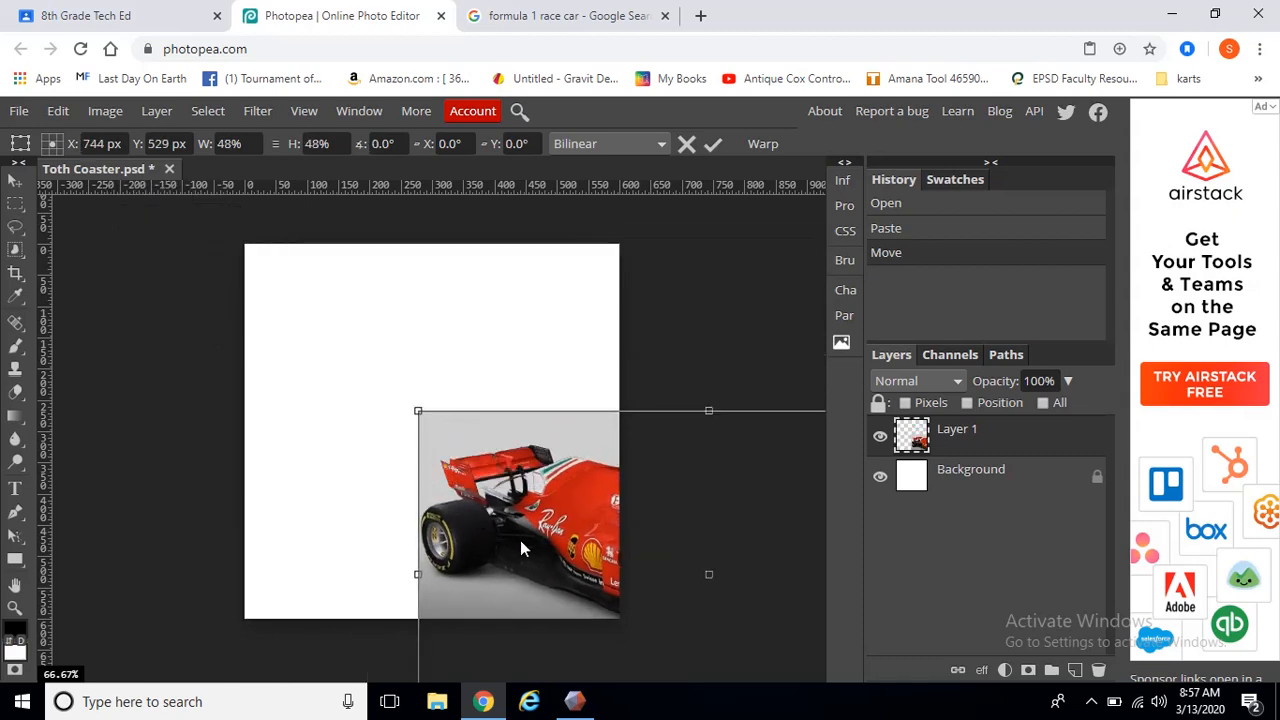
drag(520, 540, 289, 375)
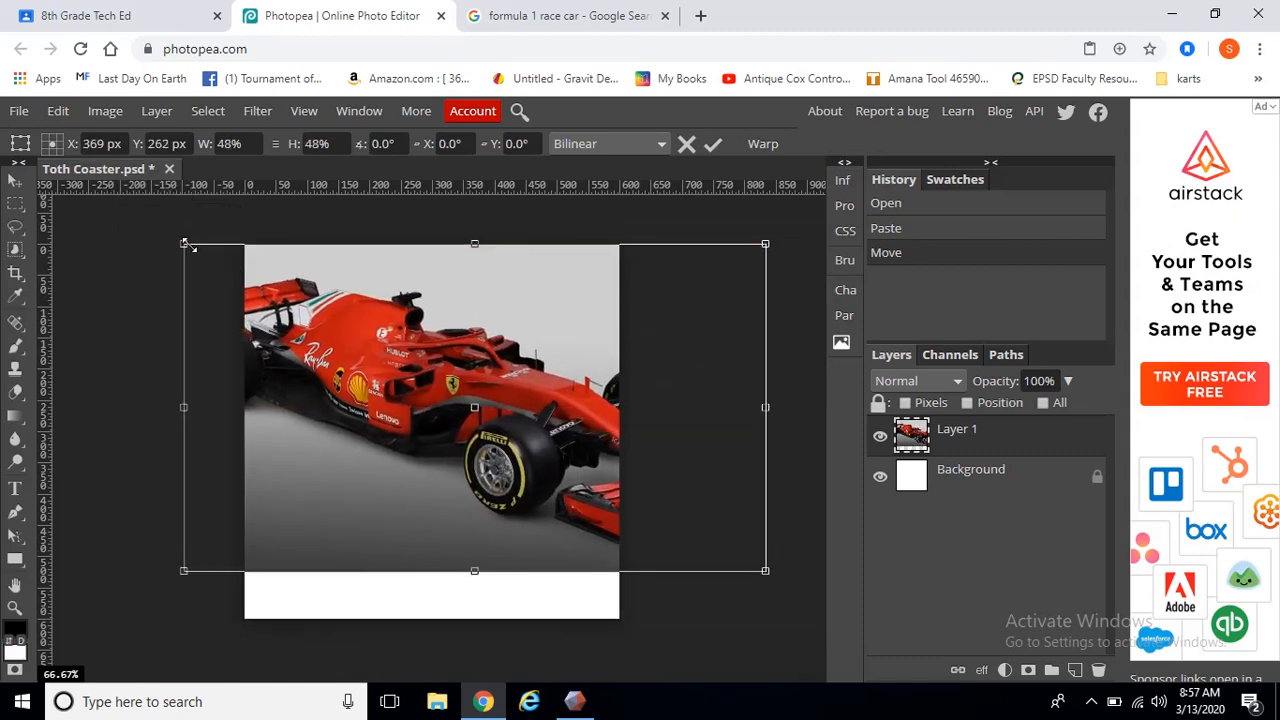
drag(185, 243, 317, 323)
drag(587, 470, 477, 430)
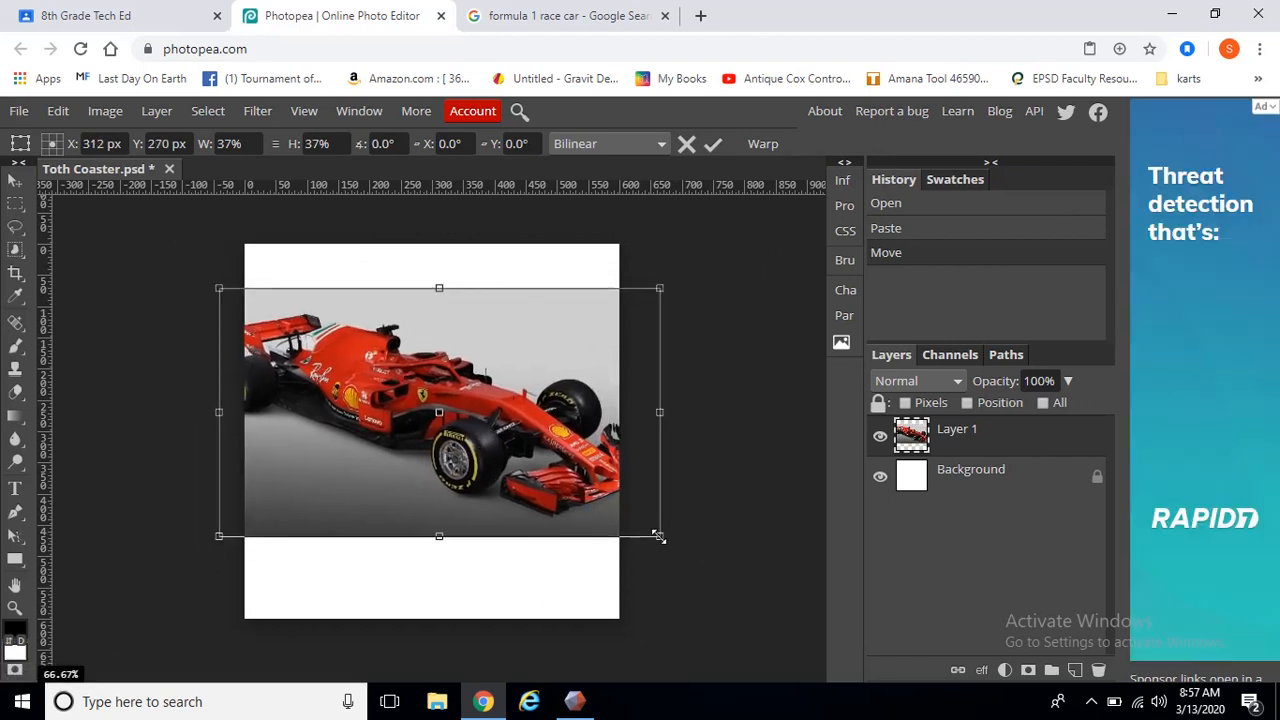
drag(657, 537, 623, 514)
drag(478, 404, 487, 424)
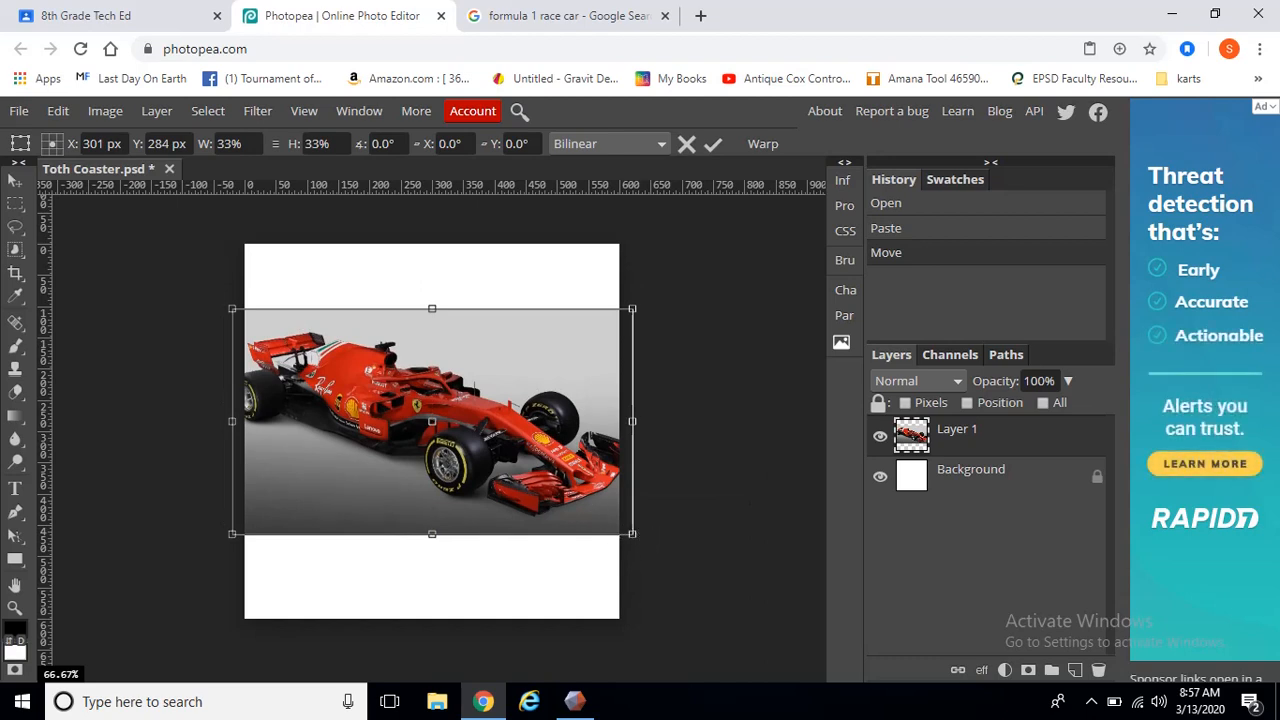
drag(655, 545, 516, 652)
mouse_move(531, 592)
mouse_down()
mouse_move(466, 588)
mouse_move(360, 505)
mouse_move(510, 565)
mouse_move(554, 568)
mouse_move(400, 594)
mouse_move(414, 580)
mouse_move(526, 588)
mouse_up()
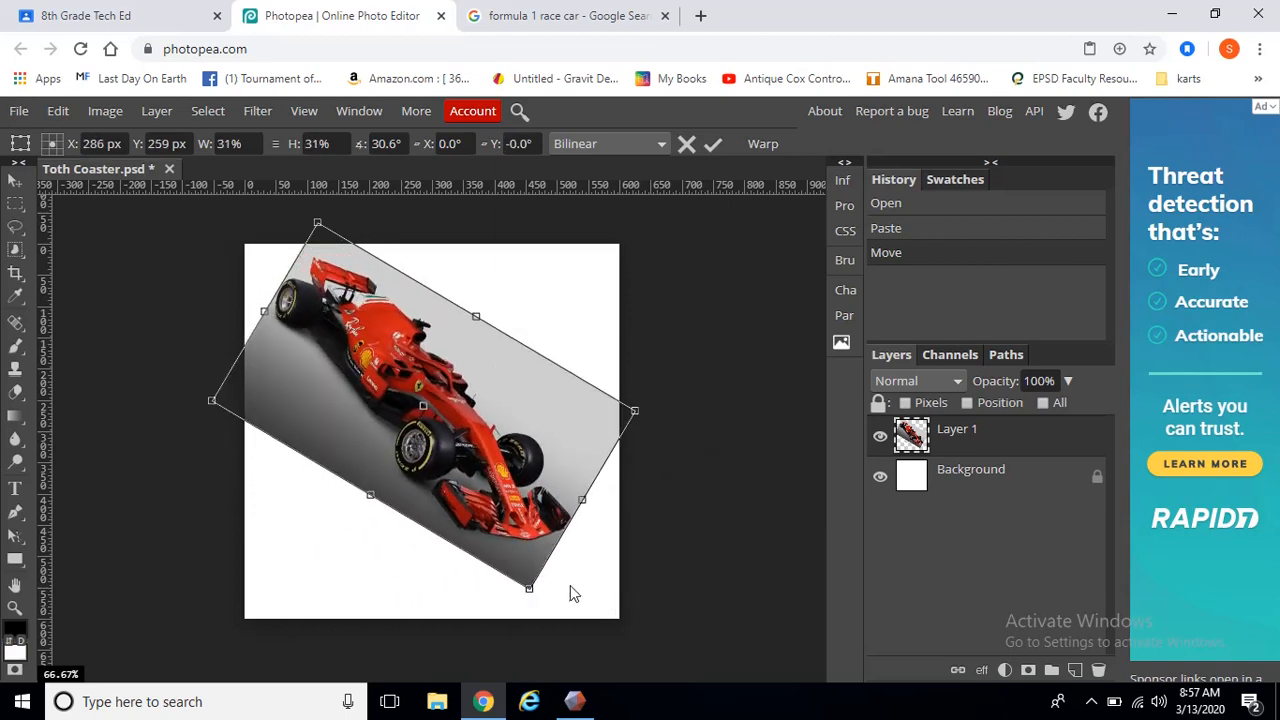
key(ctrl+z)
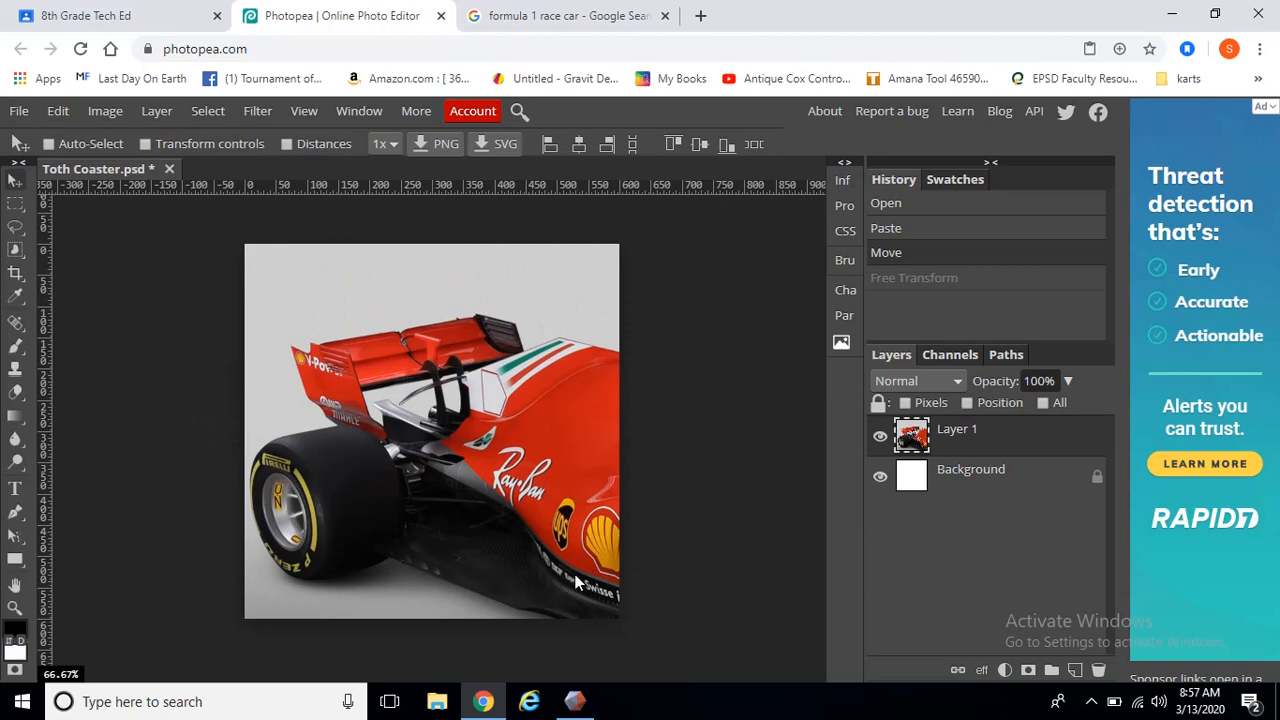
Free Transform the car layer, scaling it down to 37% and rotating it about 31°
click(68, 114)
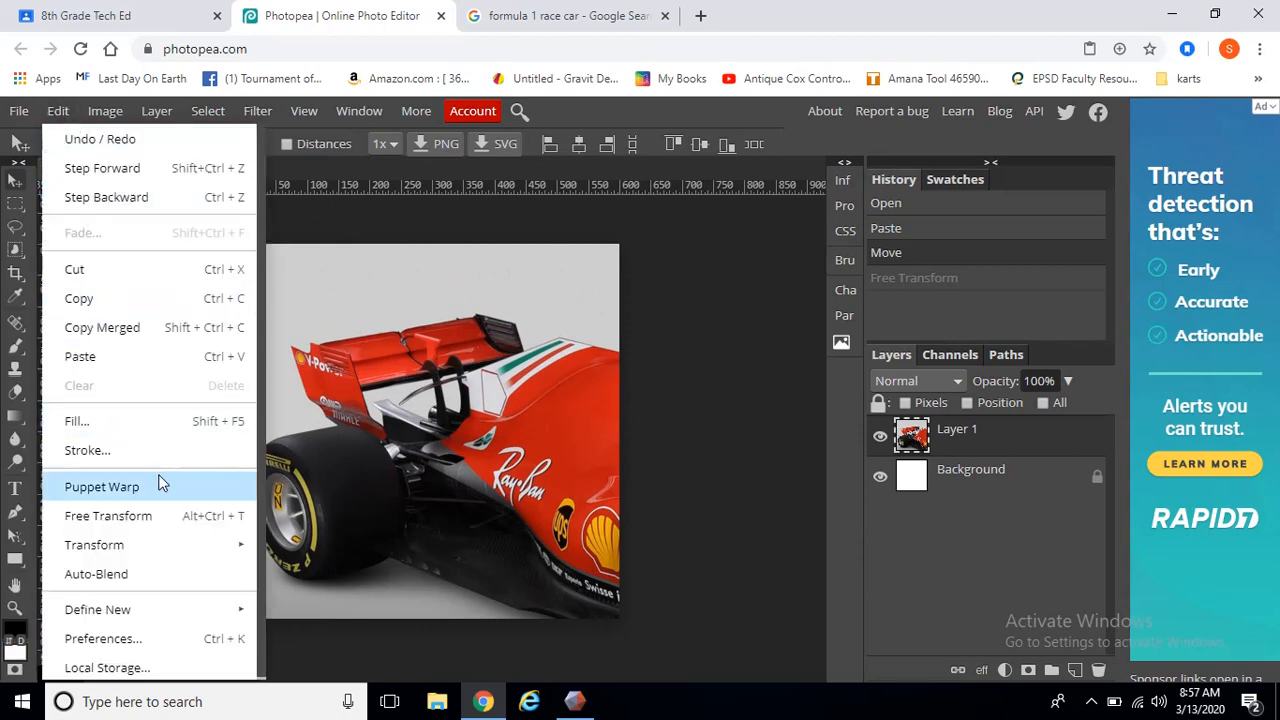
click(148, 517)
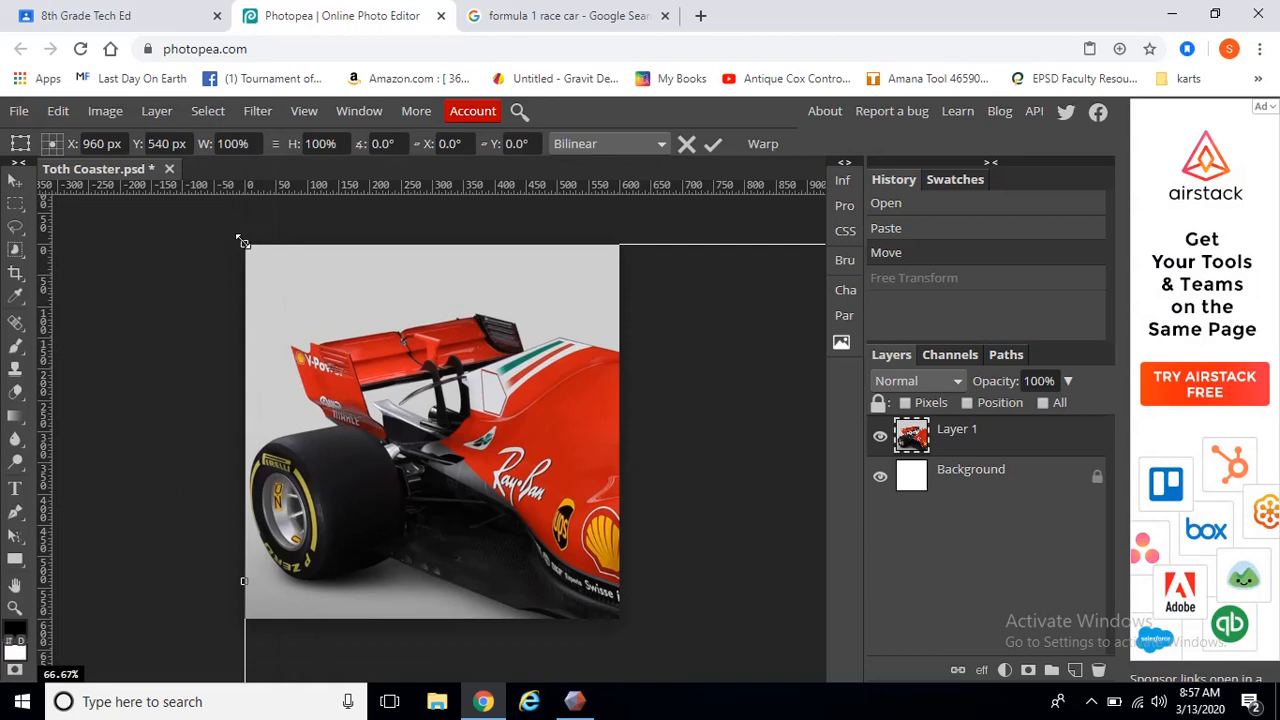
drag(242, 242, 383, 313)
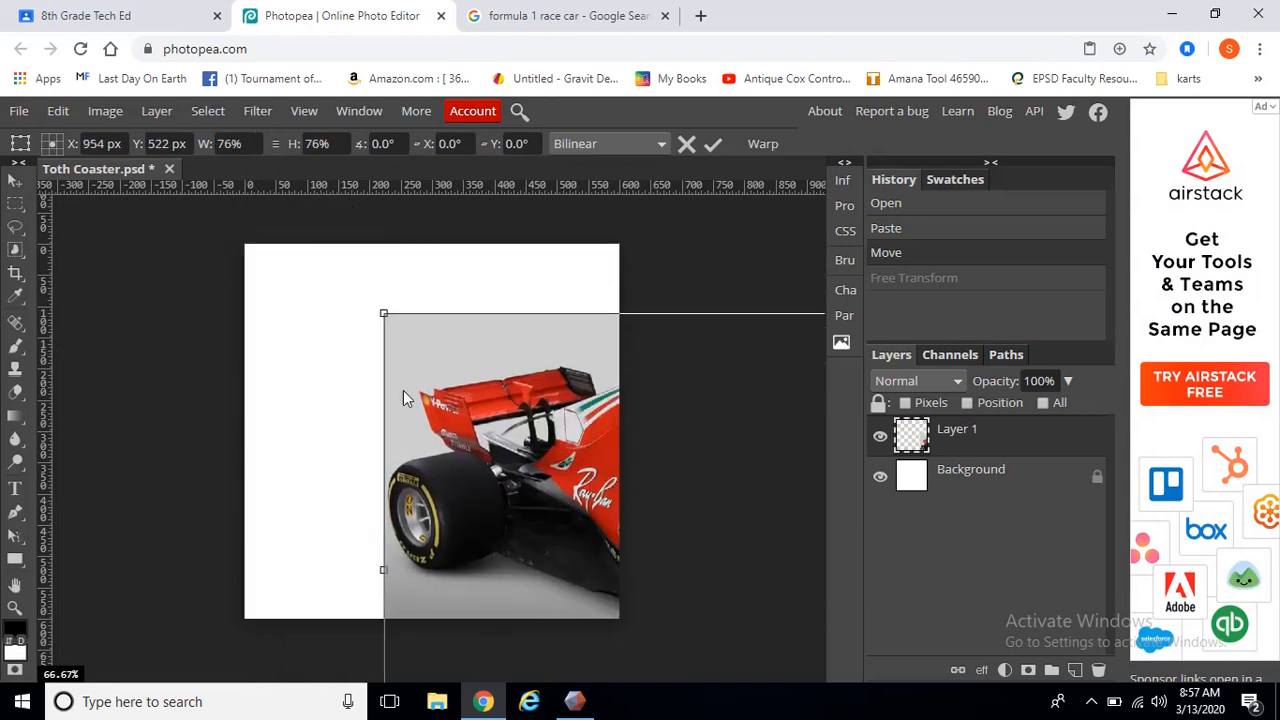
drag(403, 398, 220, 319)
drag(150, 212, 449, 384)
drag(535, 511, 246, 359)
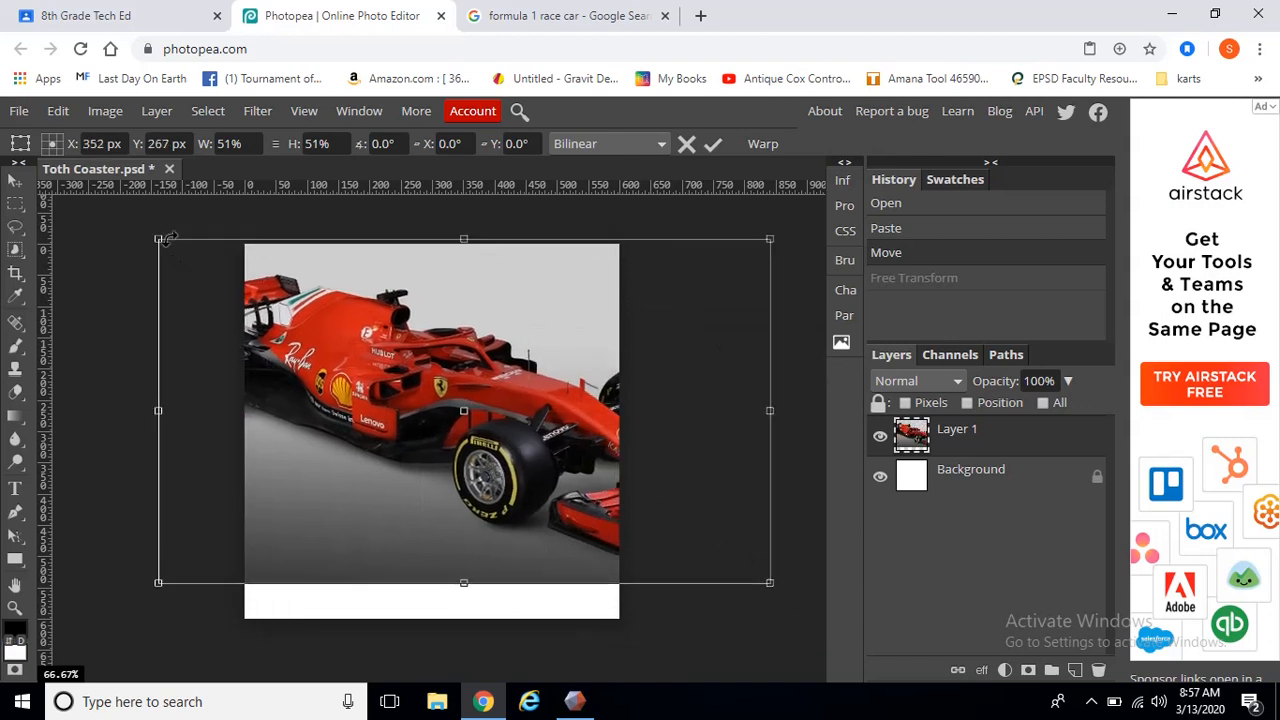
drag(160, 241, 241, 298)
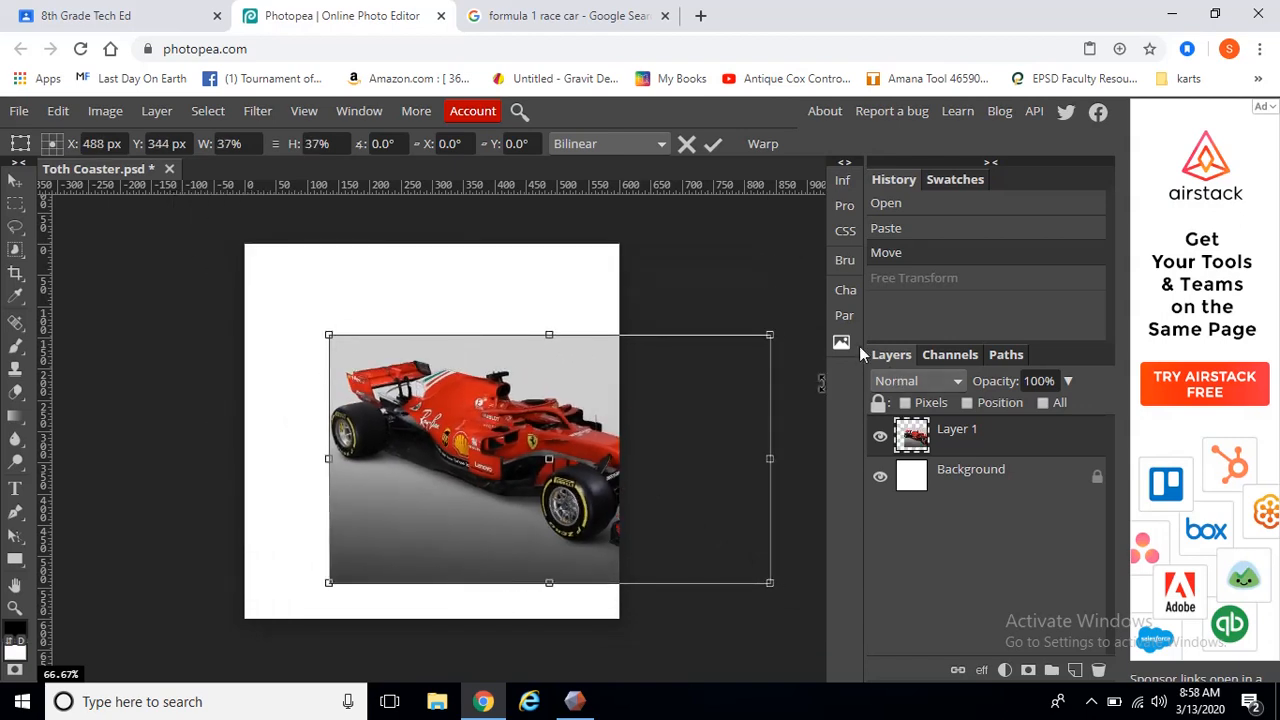
drag(769, 331, 690, 437)
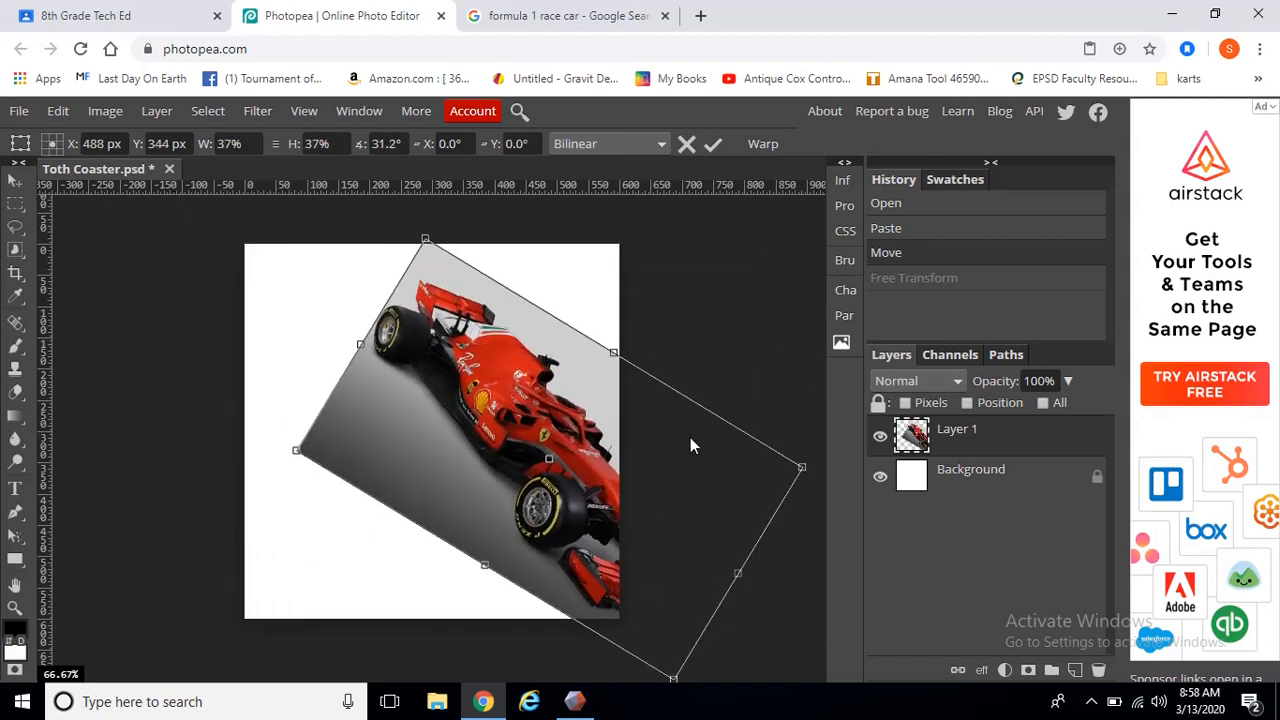
Reposition the rotated car over the coaster, scale it to 38%, and apply the transform
drag(514, 426, 400, 410)
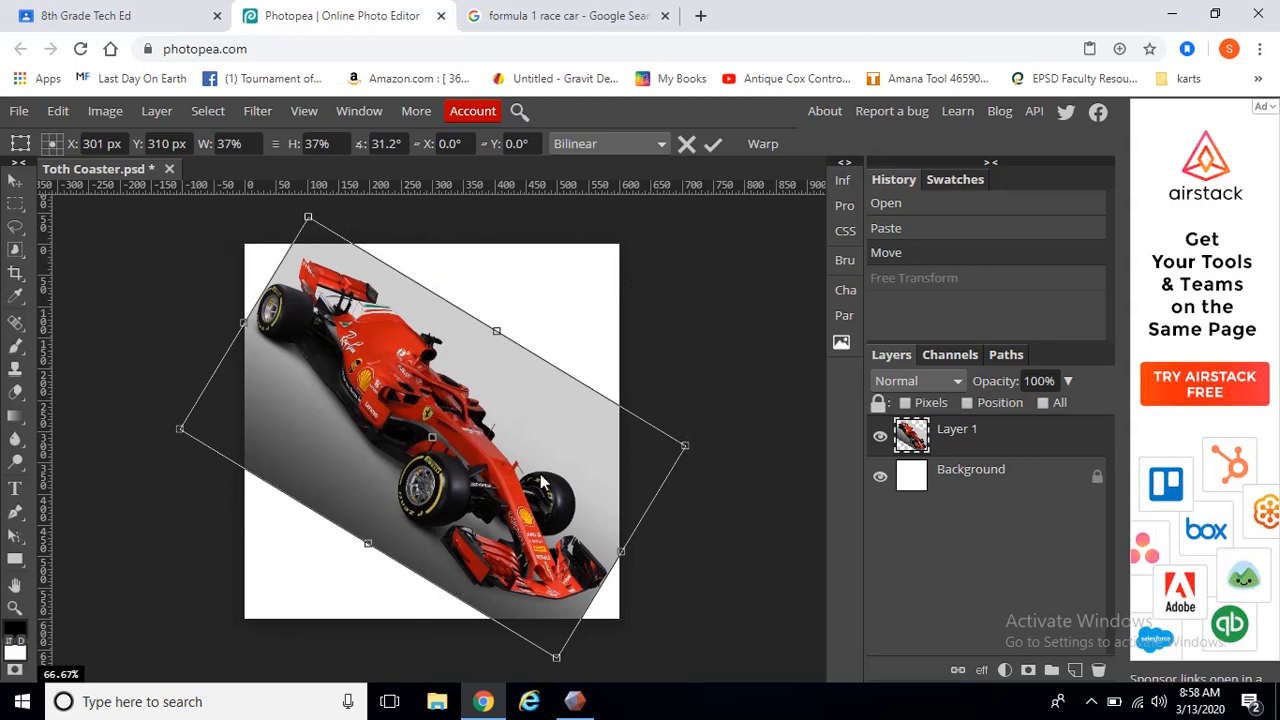
drag(310, 218, 303, 210)
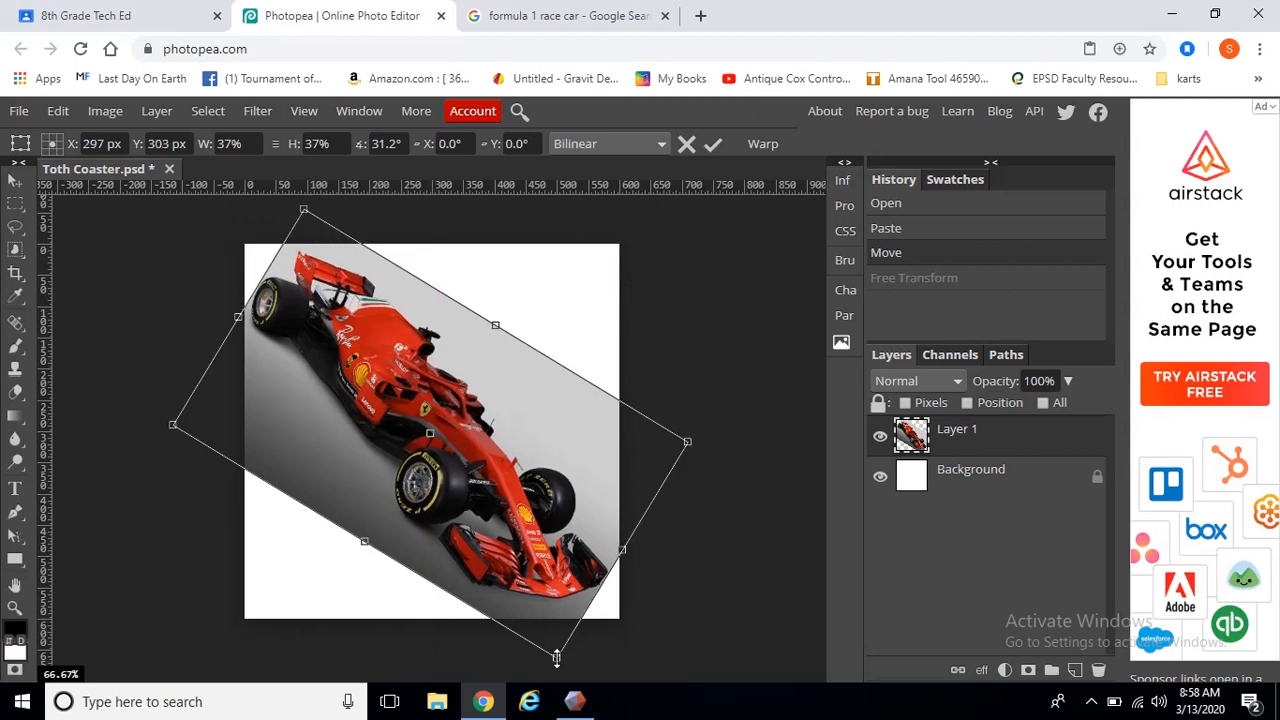
drag(556, 657, 554, 668)
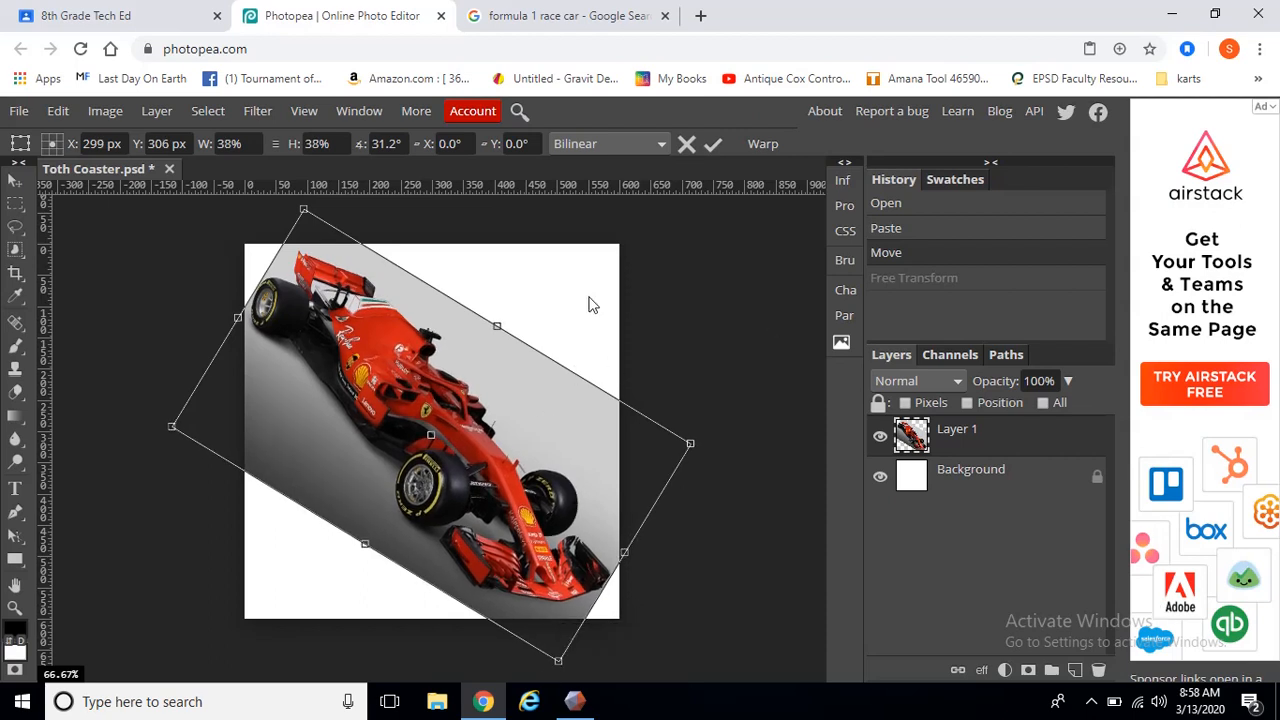
key(Return)
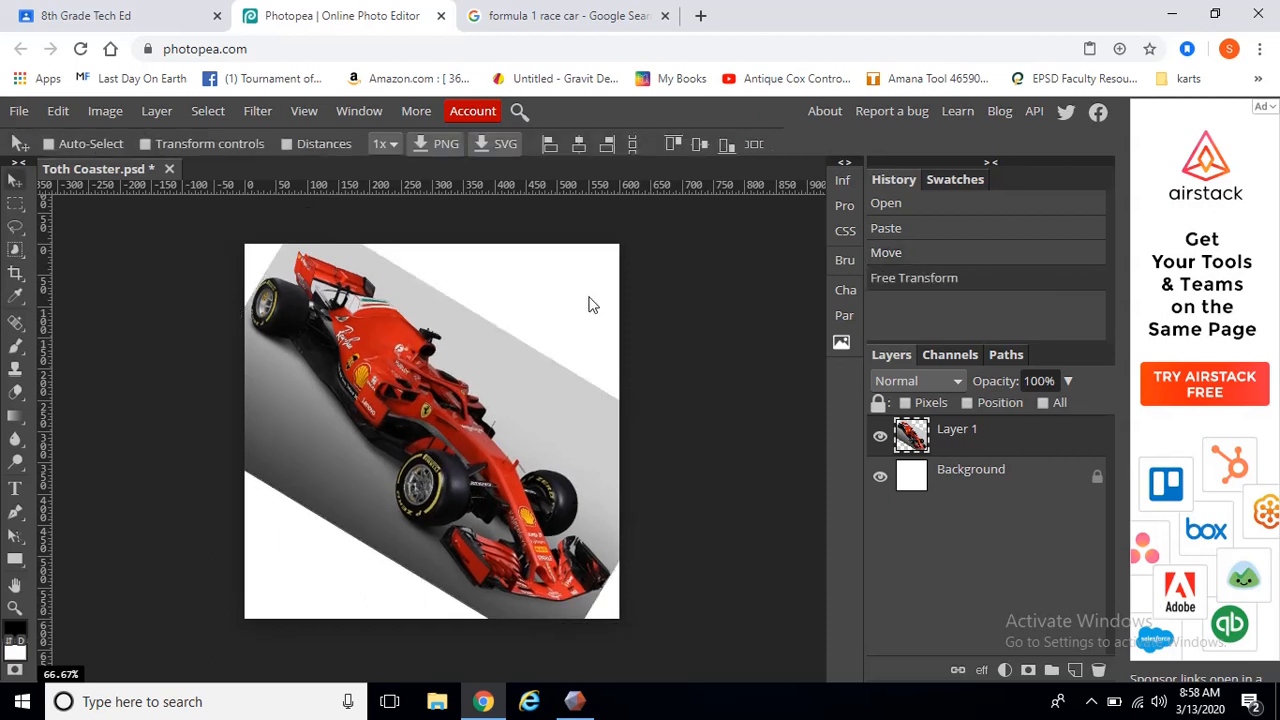